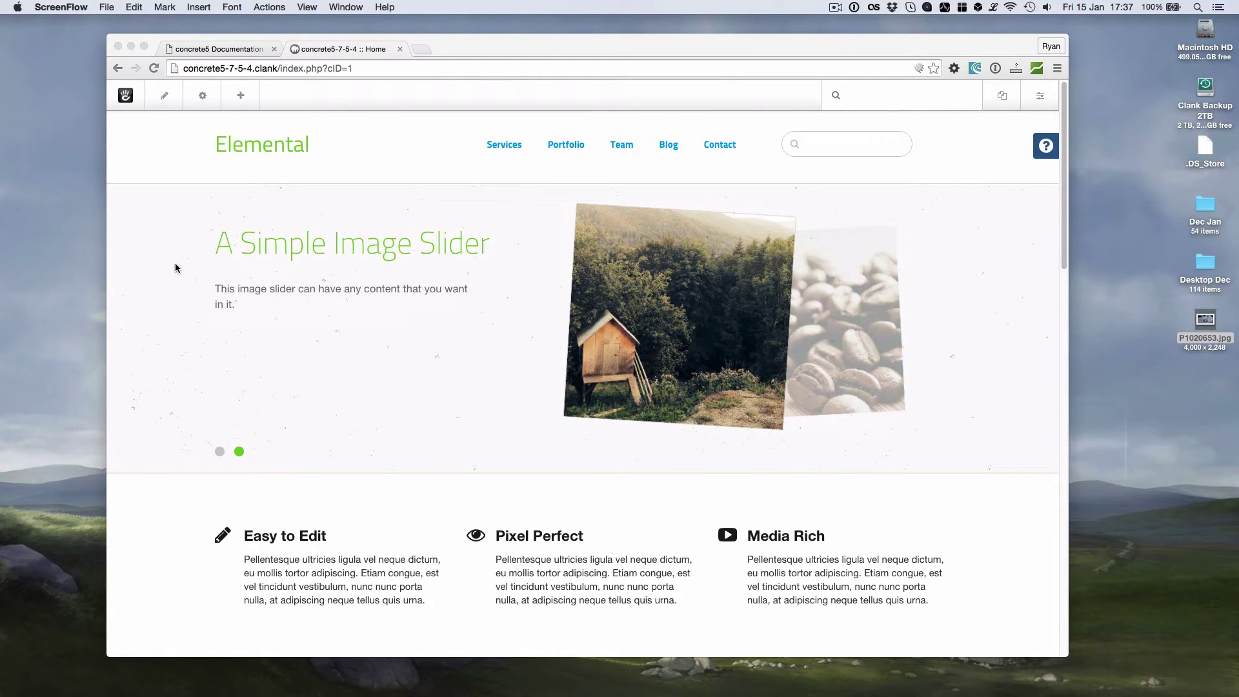
Step: Open the concrete5 5.7.5.4 release notes and scroll through them
{"action": "left_click", "coordinate": [194, 56]}
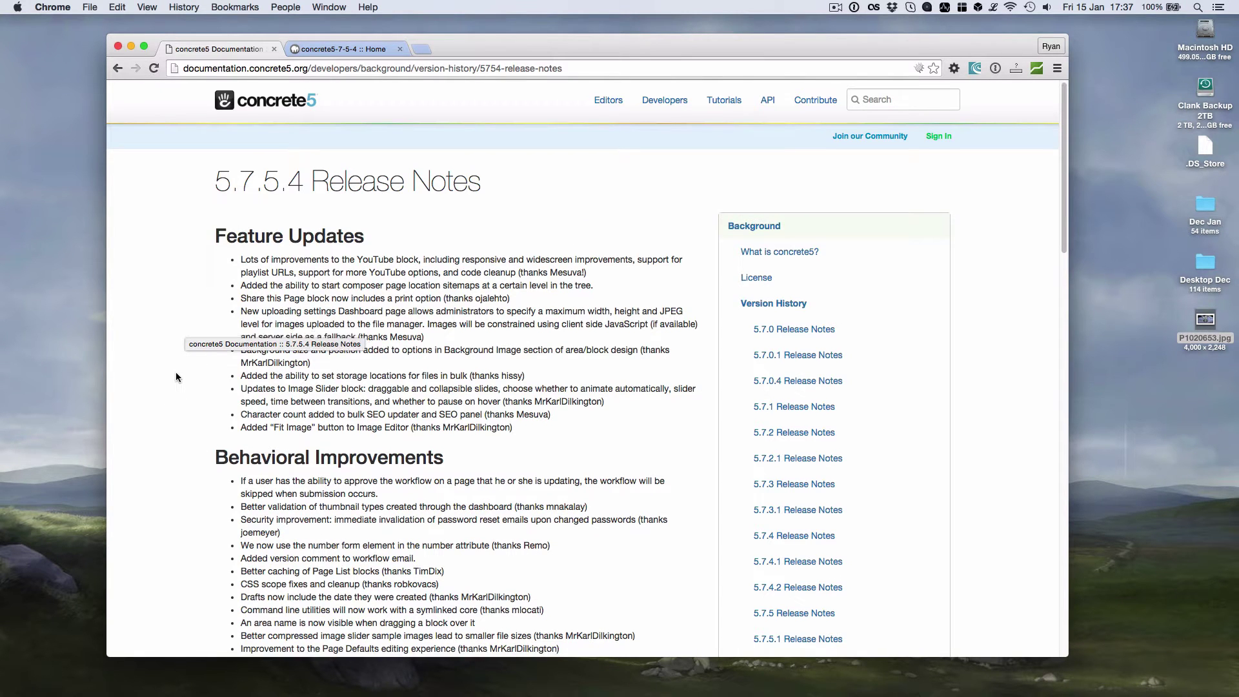
{"action": "scroll", "coordinate": [175, 373], "scroll_direction": "down", "scroll_amount": 3}
{"action": "scroll", "coordinate": [176, 377], "scroll_direction": "down", "scroll_amount": 3}
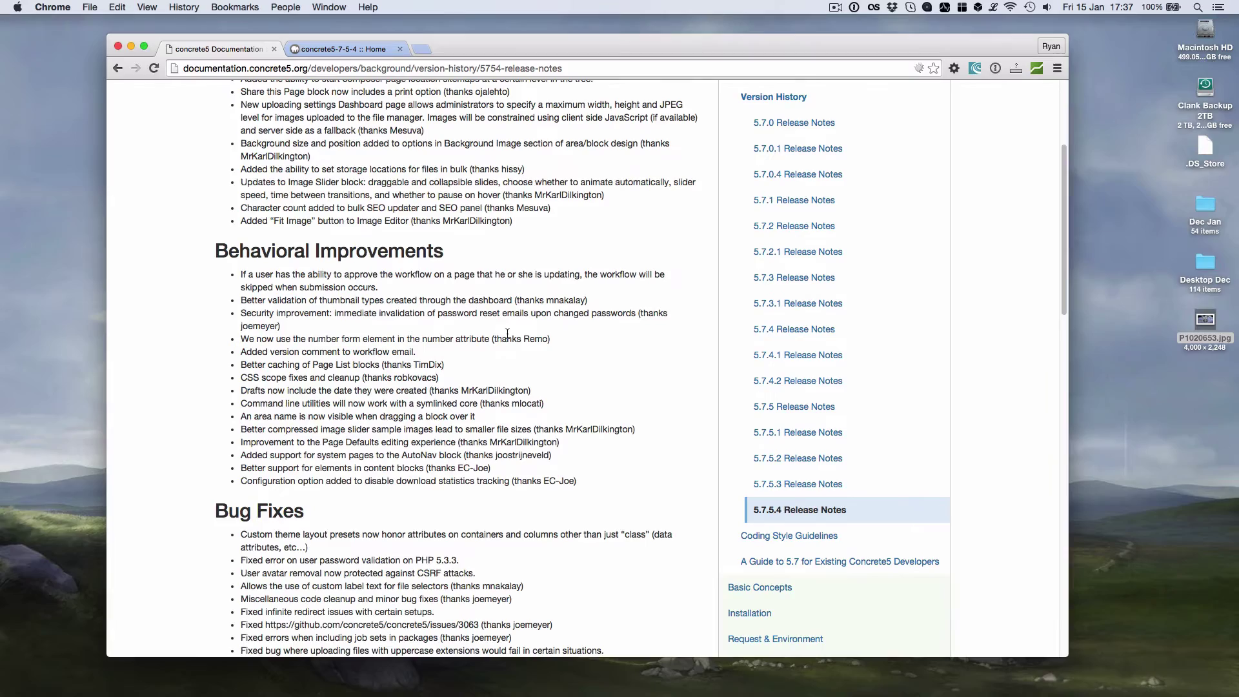
{"action": "scroll", "coordinate": [508, 333], "scroll_direction": "down", "scroll_amount": 10}
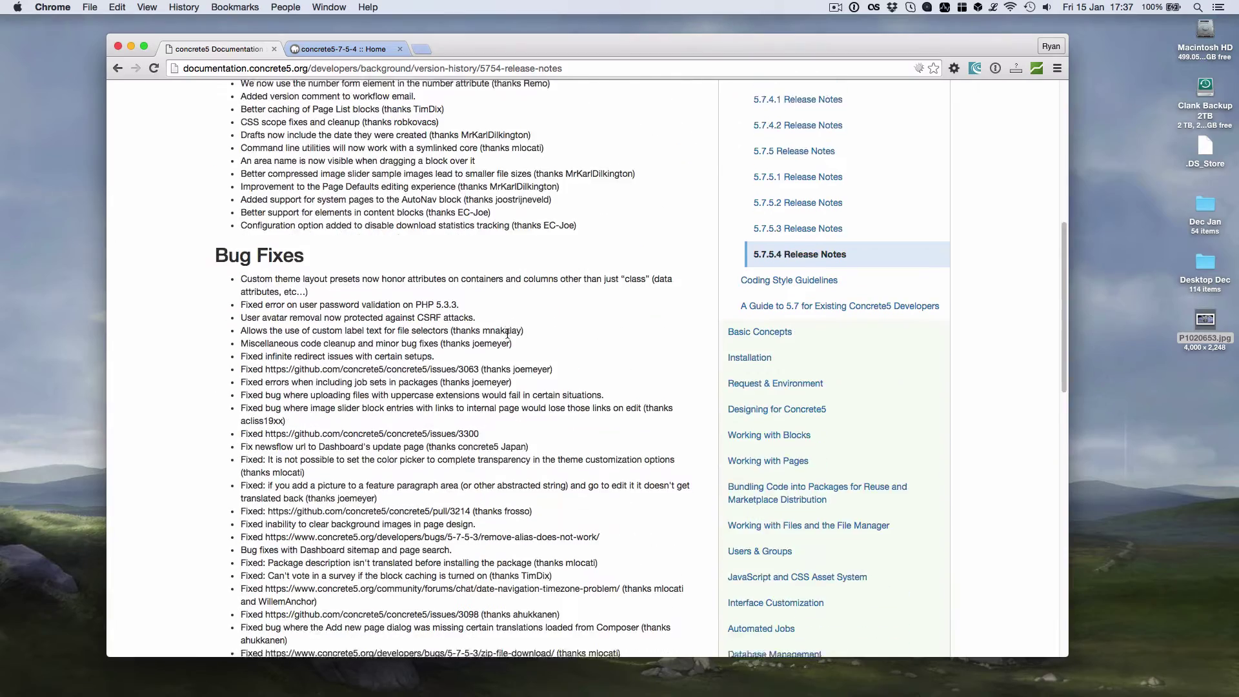
{"action": "scroll", "coordinate": [507, 334], "scroll_direction": "down", "scroll_amount": 3}
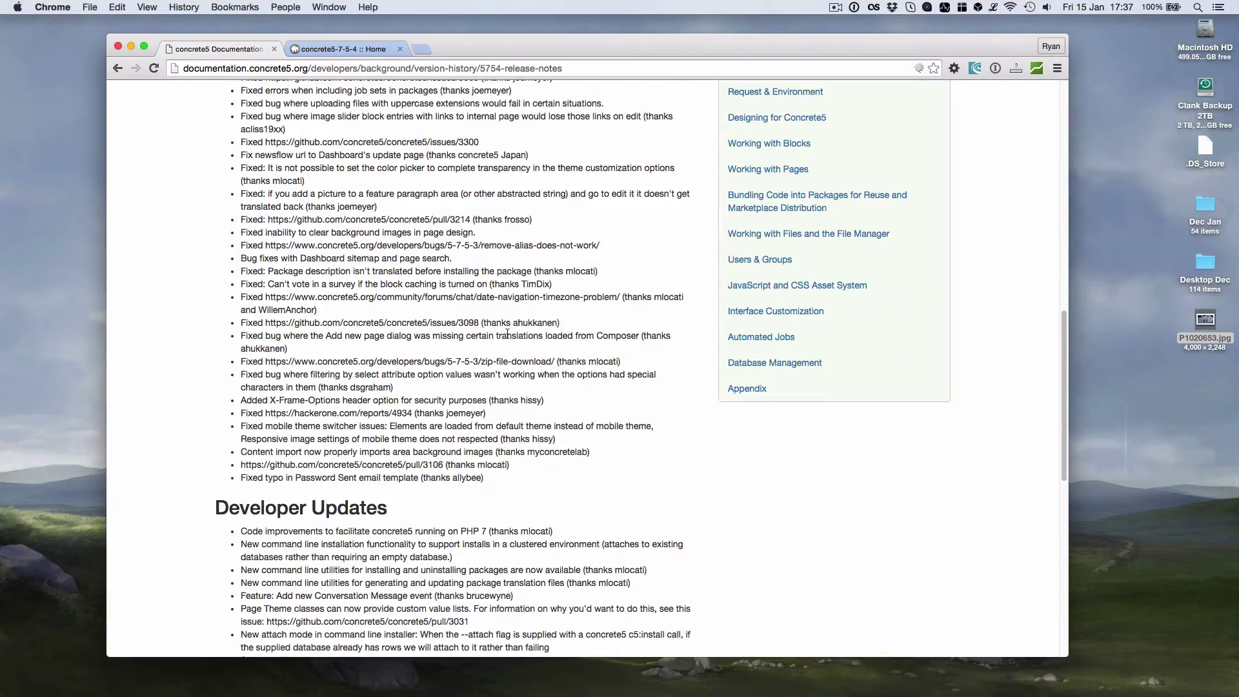
{"action": "scroll", "coordinate": [507, 333], "scroll_direction": "up", "scroll_amount": 20}
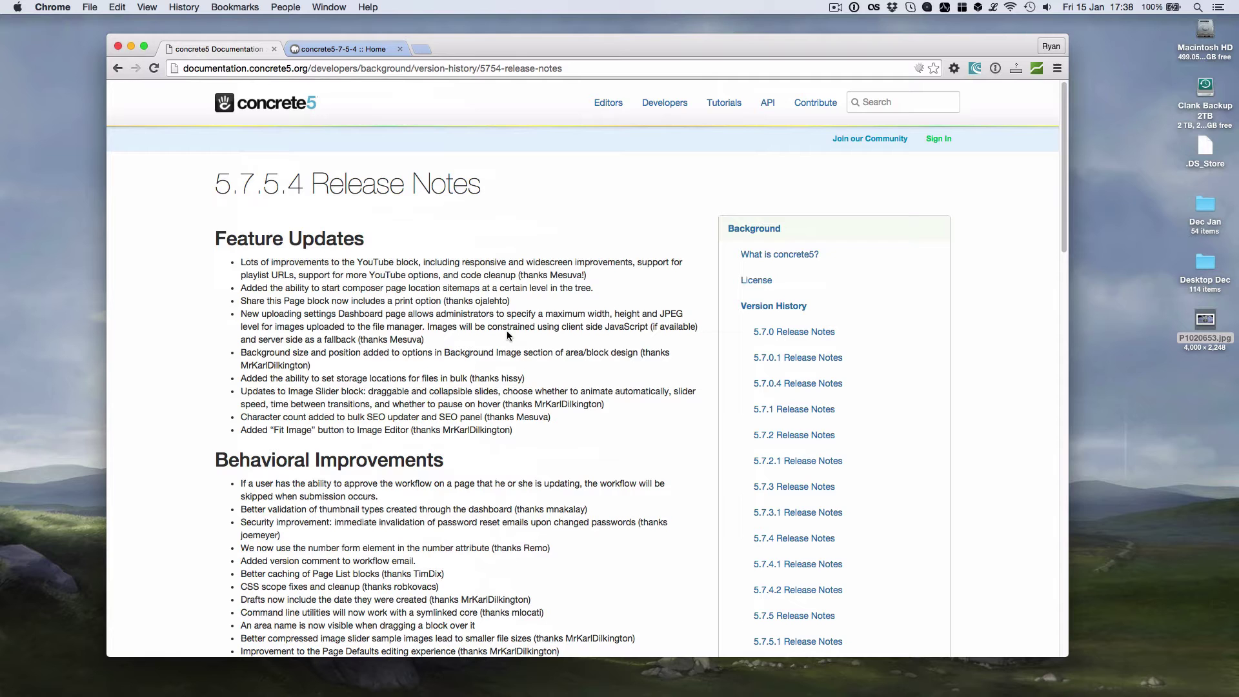
Step: Back on the home page, drop a YouTube Video block above the Presenting section
{"action": "left_click", "coordinate": [362, 54]}
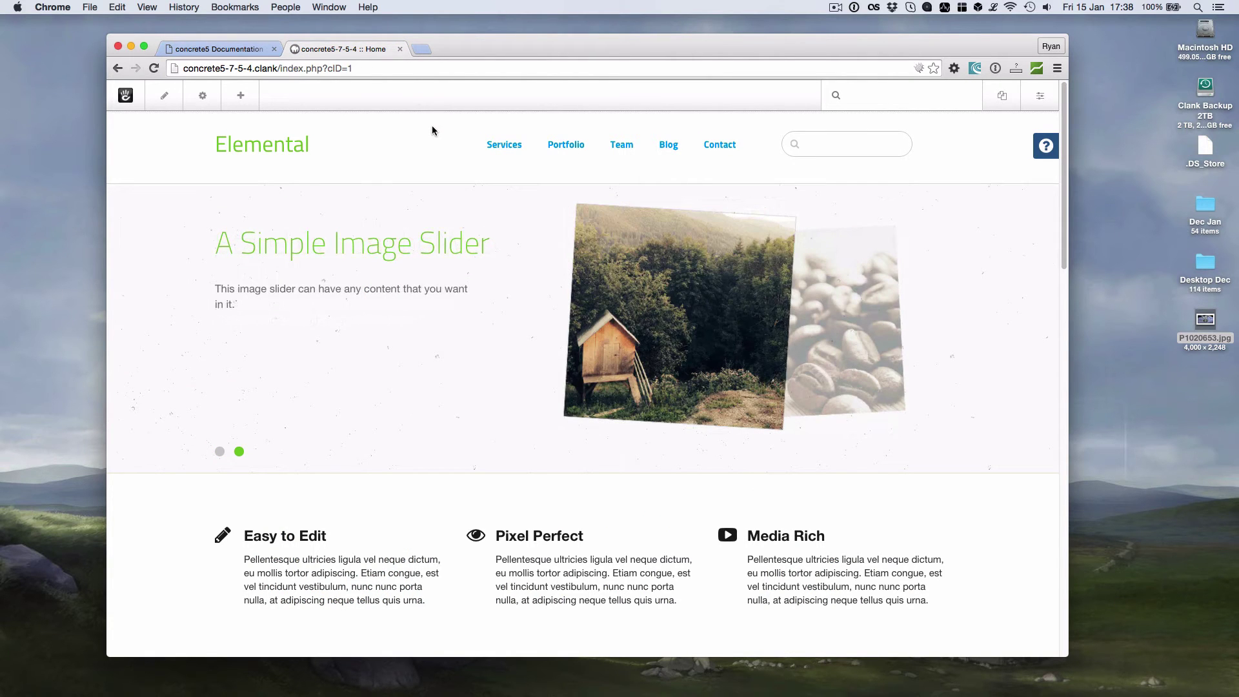
{"action": "left_click", "coordinate": [244, 105]}
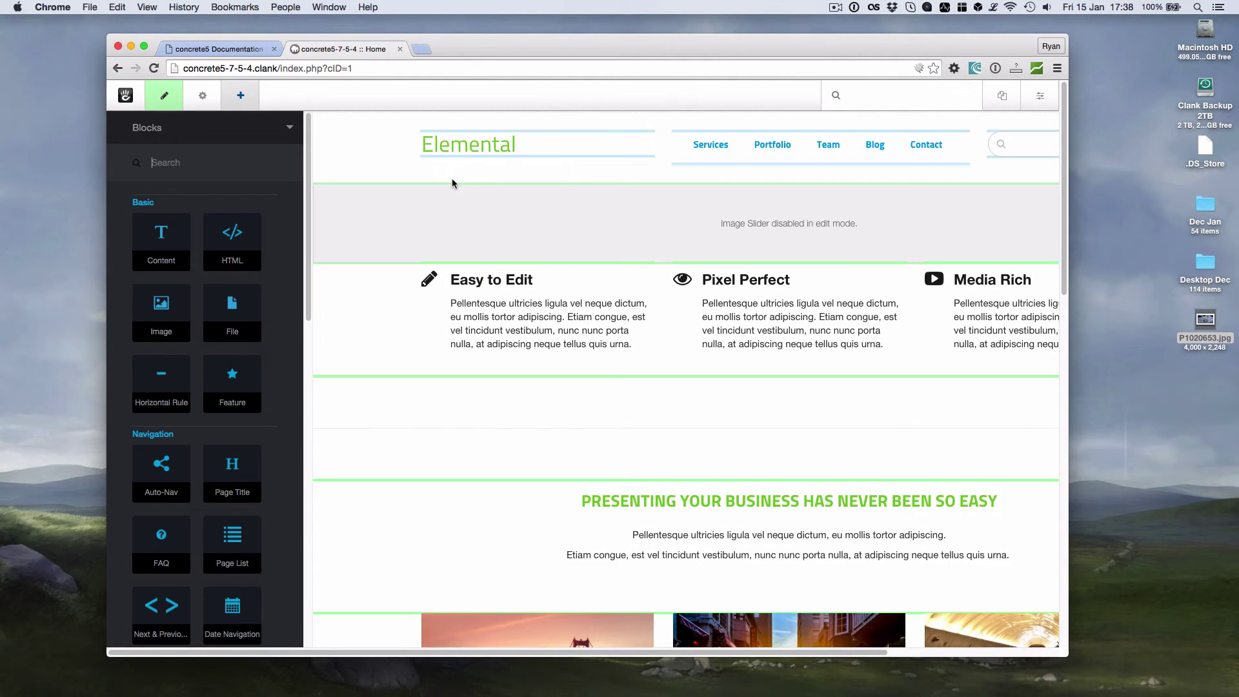
{"action": "scroll", "coordinate": [409, 243], "scroll_direction": "down", "scroll_amount": 5}
{"action": "scroll", "coordinate": [233, 387], "scroll_direction": "down", "scroll_amount": 15}
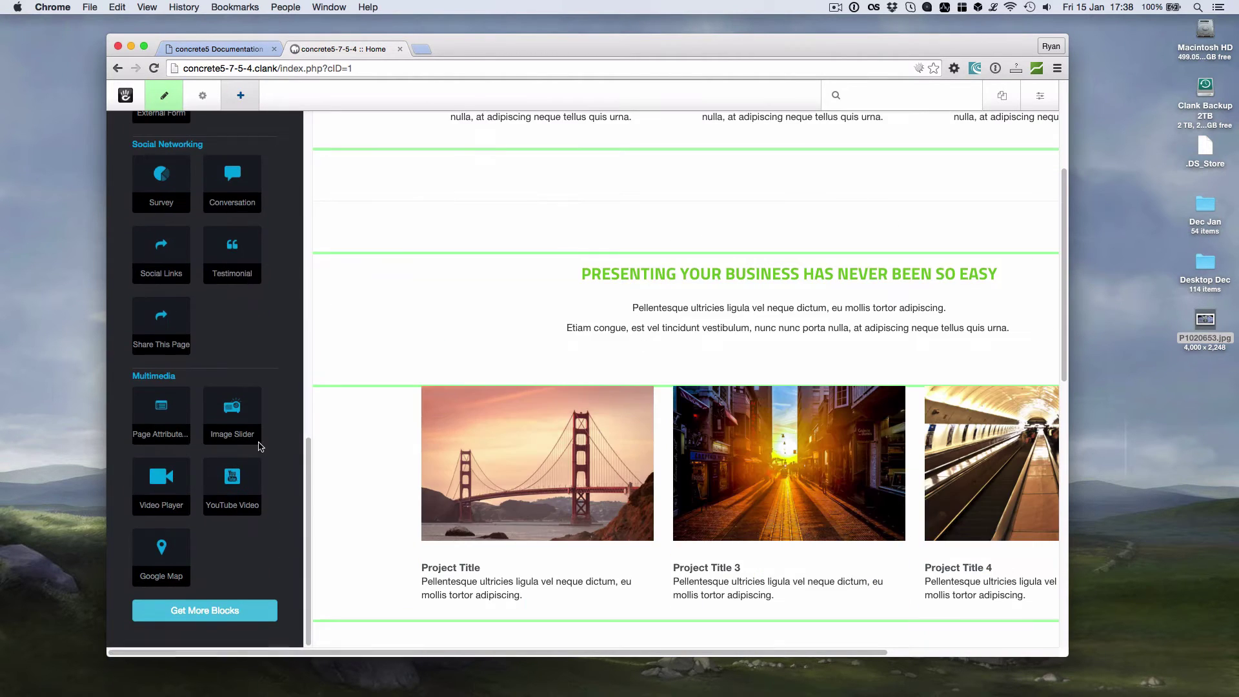
{"action": "left_click_drag", "start_coordinate": [232, 488], "coordinate": [566, 249]}
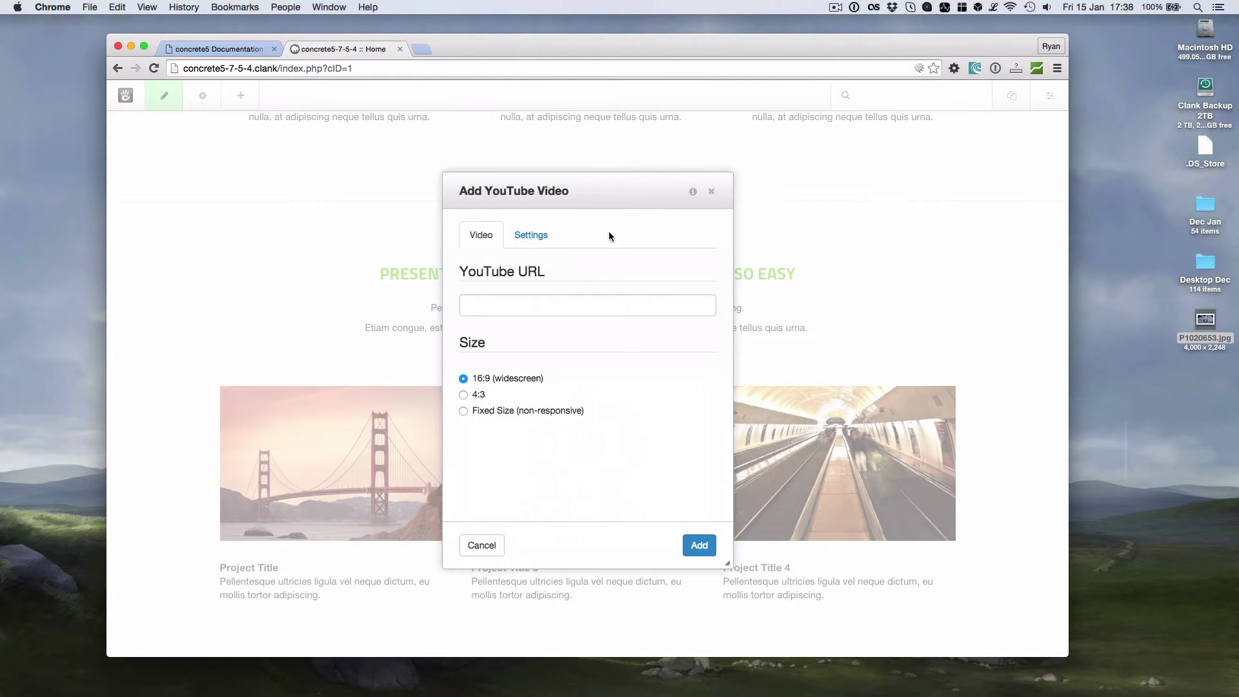
Step: Look up the Enter Shikari 'Redshift' video on YouTube in a new tab
{"action": "left_click", "coordinate": [531, 235]}
{"action": "left_click", "coordinate": [481, 239]}
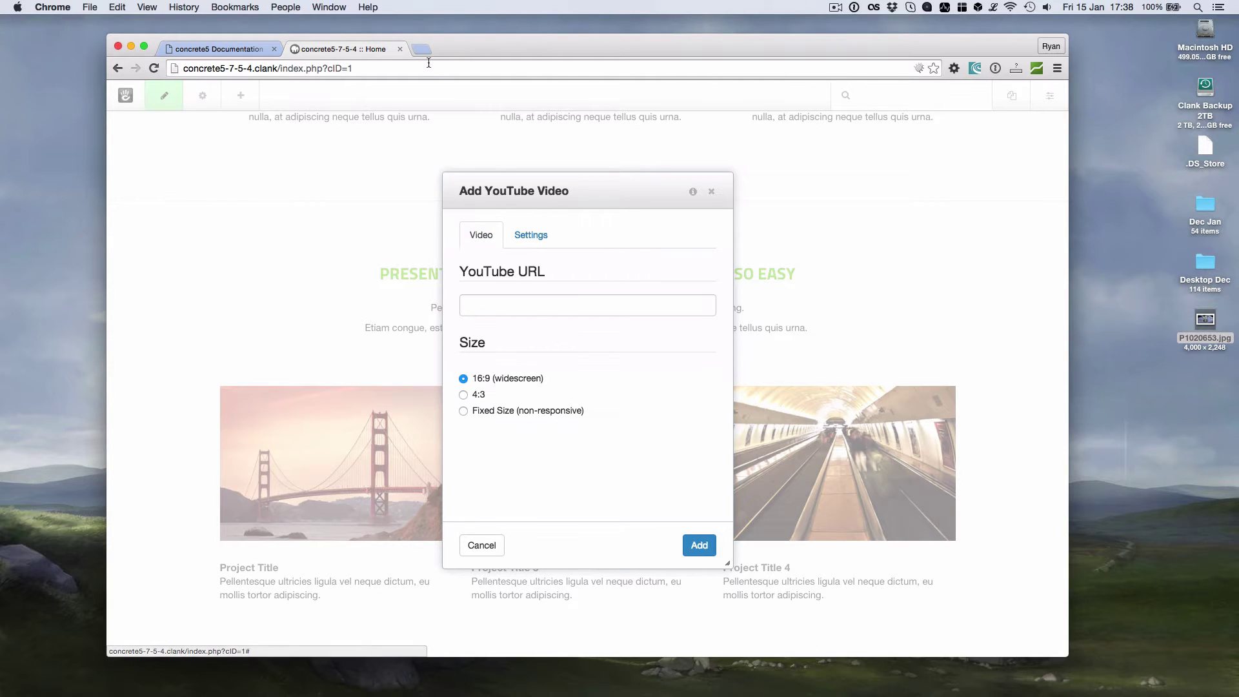
{"action": "left_click", "coordinate": [422, 49]}
{"action": "type", "text": "reddit.com"}
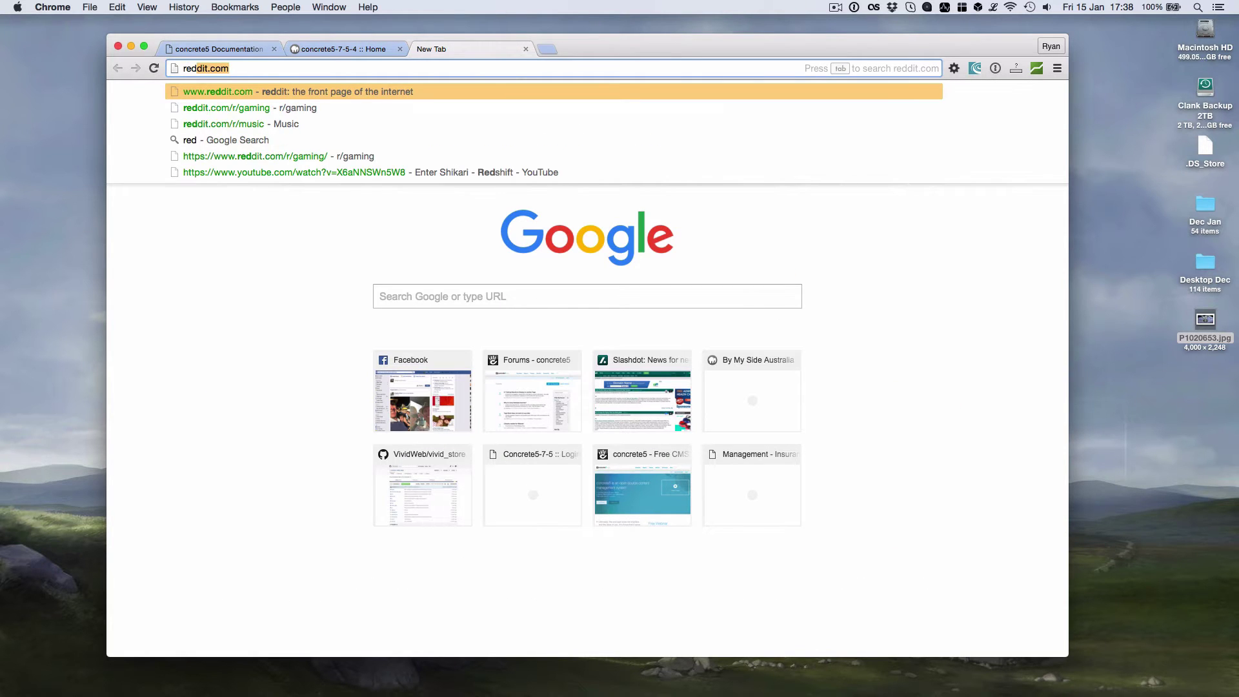
{"action": "key", "text": "Down"}
{"action": "key", "text": "Down"}
{"action": "key", "text": "Down"}
{"action": "key", "text": "Down"}
{"action": "key", "text": "Down"}
{"action": "key", "text": "Return"}
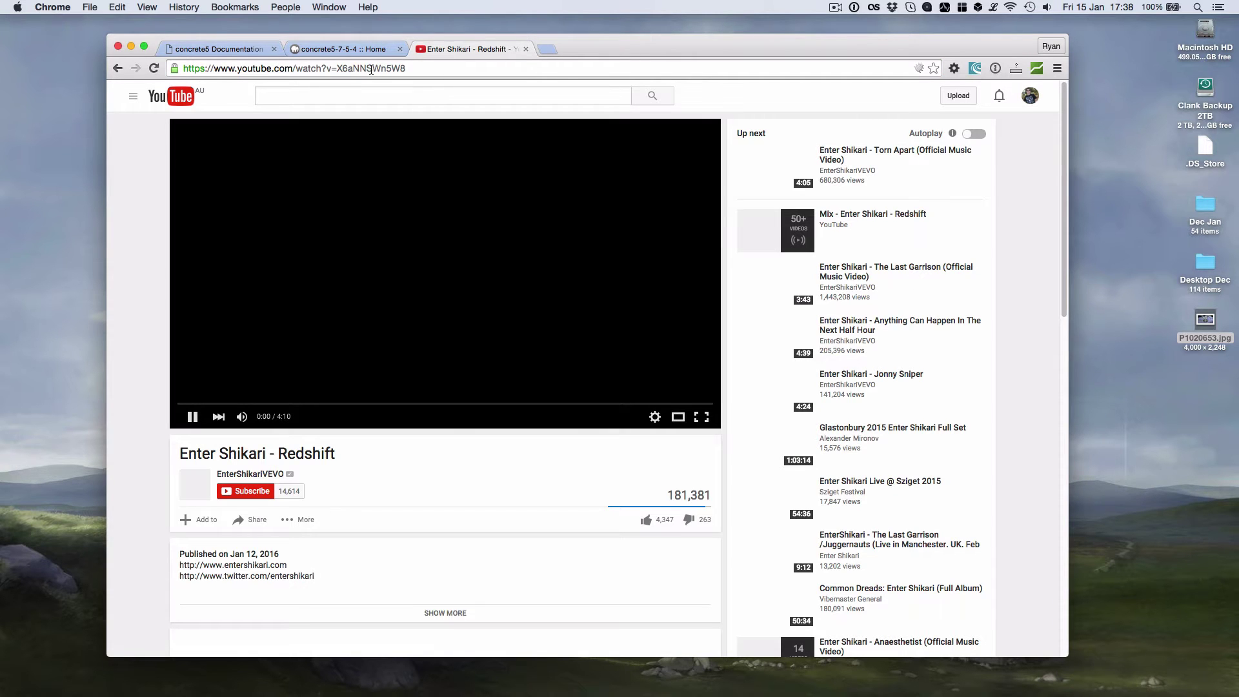
Step: Copy the Redshift video's address into the YouTube URL field
{"action": "left_click", "coordinate": [370, 68]}
{"action": "key", "text": "super+c"}
{"action": "key", "text": "super+w"}
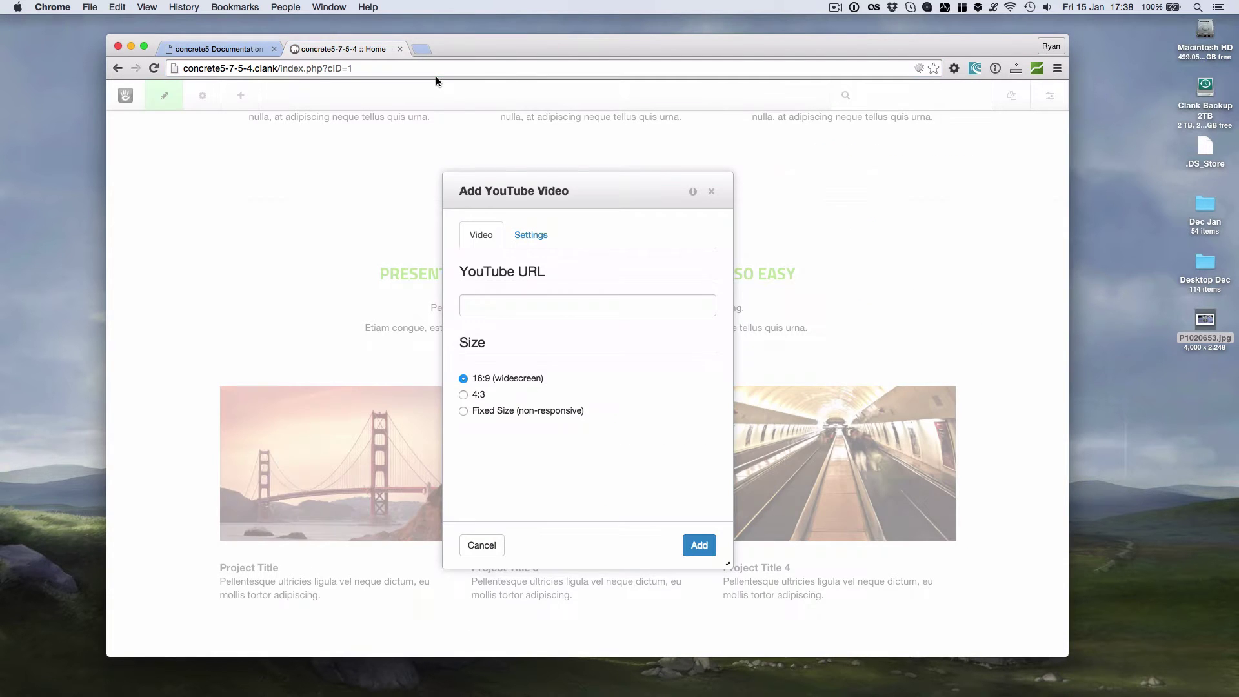
{"action": "left_click", "coordinate": [515, 297]}
{"action": "key", "text": "super+v"}
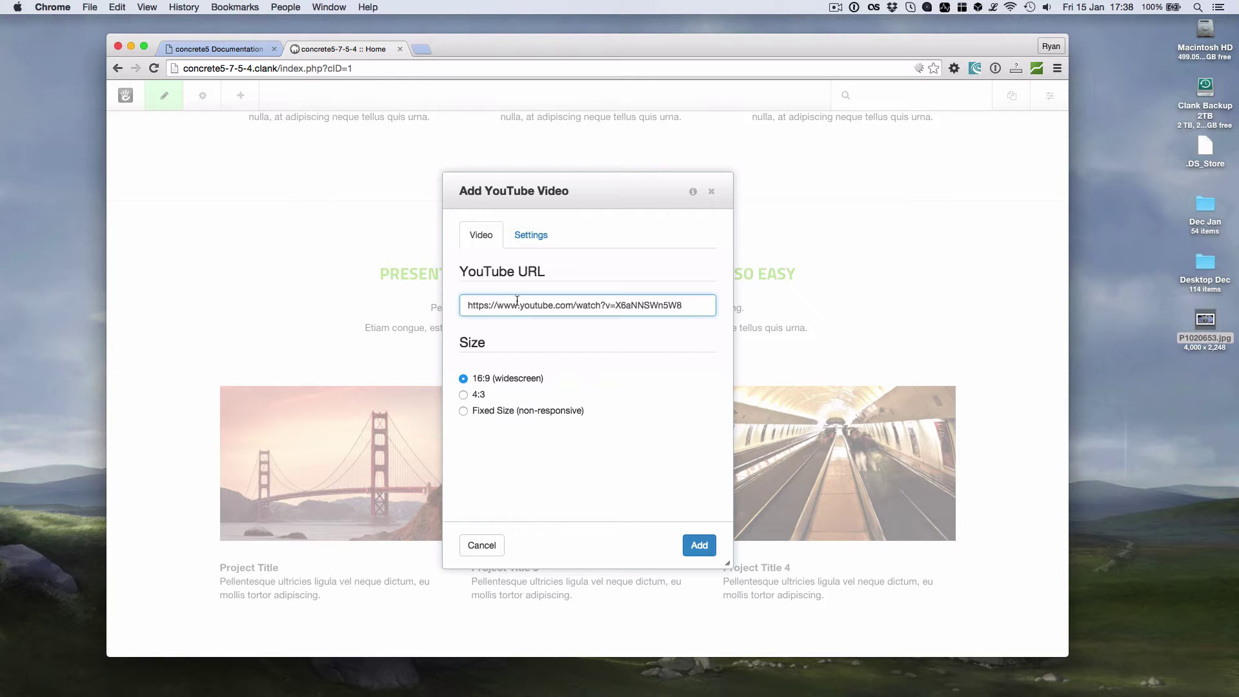
Step: Add the Redshift video block and narrow the browser to check its responsive scaling
{"action": "left_click", "coordinate": [698, 547]}
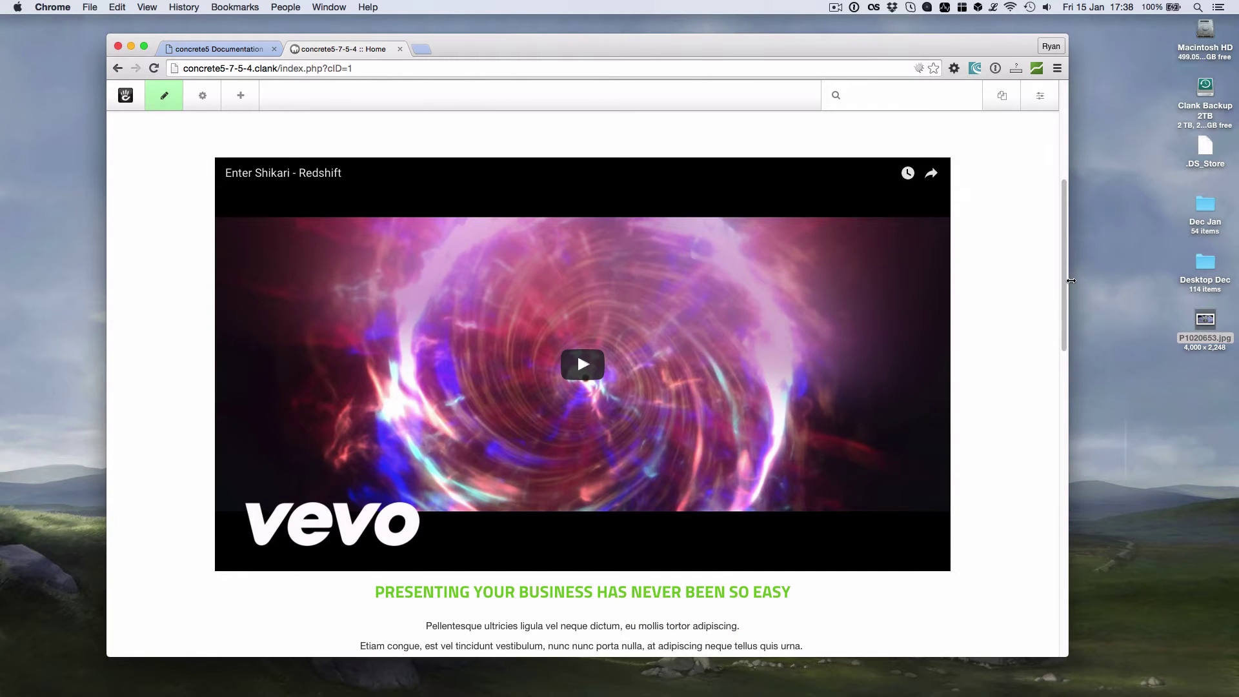
{"action": "left_click_drag", "start_coordinate": [1068, 283], "coordinate": [1039, 319]}
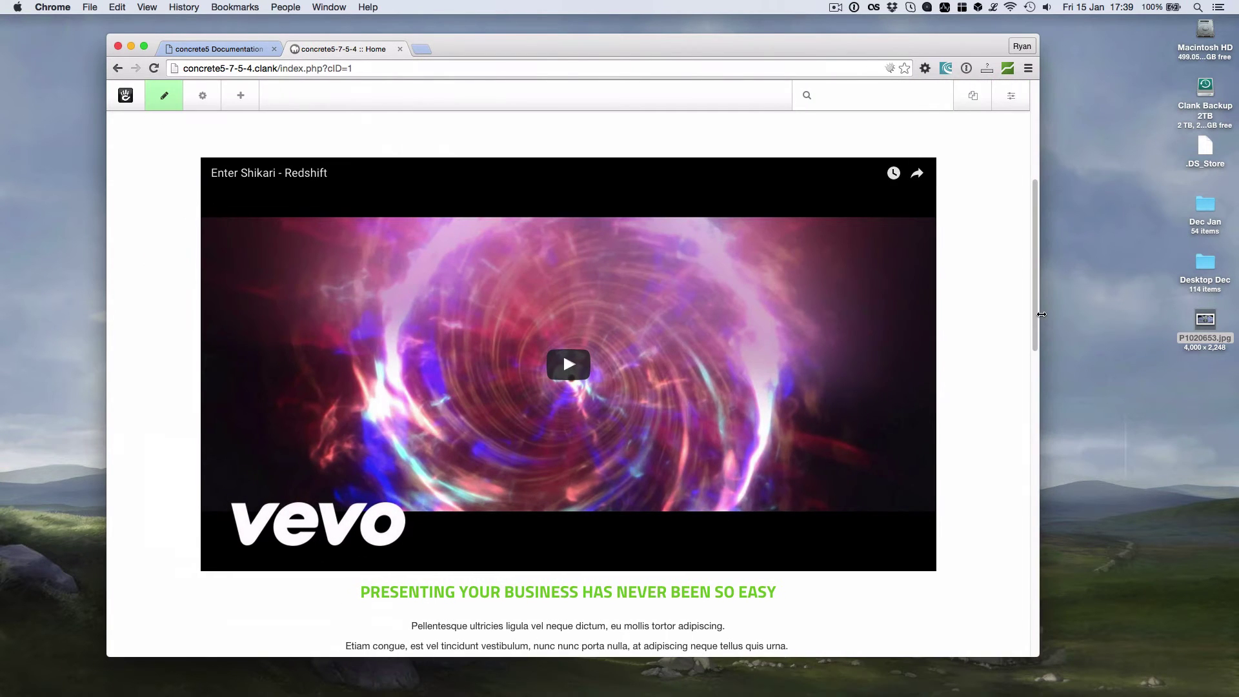
Step: Edit the video block's settings: White progress bar colour, Hide YouTube Logo unchecked
{"action": "left_click", "coordinate": [348, 203]}
{"action": "left_click", "coordinate": [336, 208]}
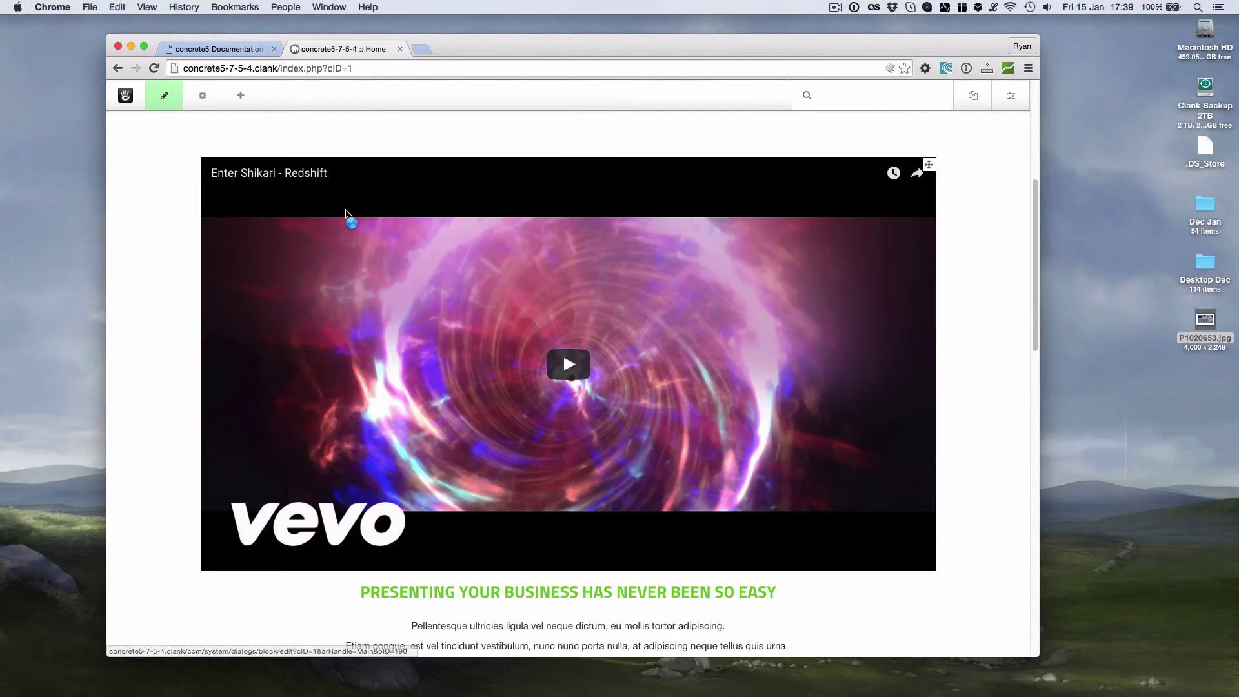
{"action": "left_click", "coordinate": [520, 231]}
{"action": "left_click", "coordinate": [658, 317]}
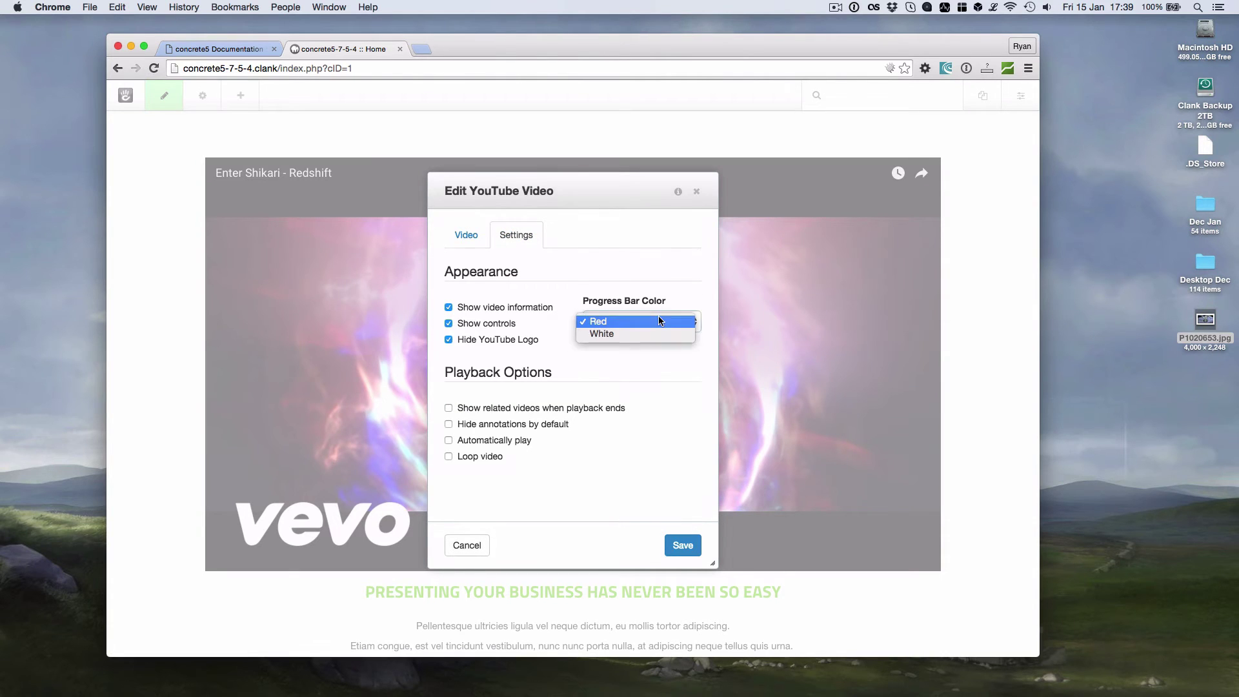
{"action": "left_click", "coordinate": [659, 297]}
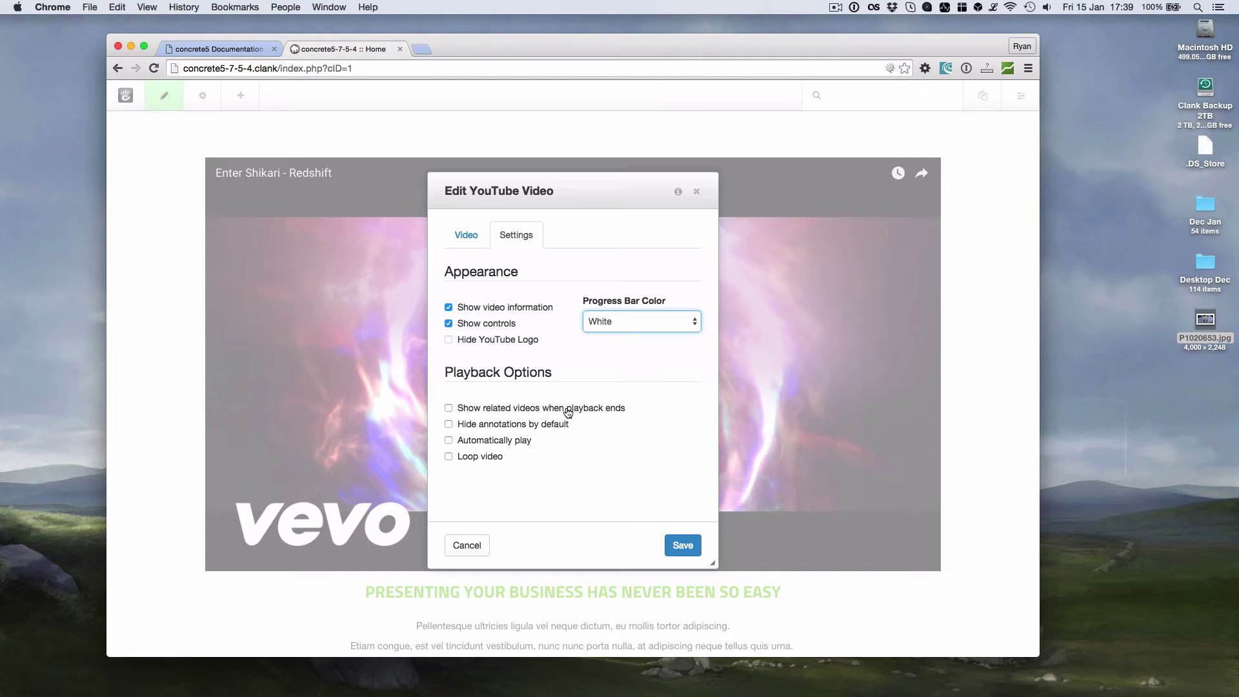
Step: Trim the video URL down to just the Redshift video ID
{"action": "left_click", "coordinate": [472, 240]}
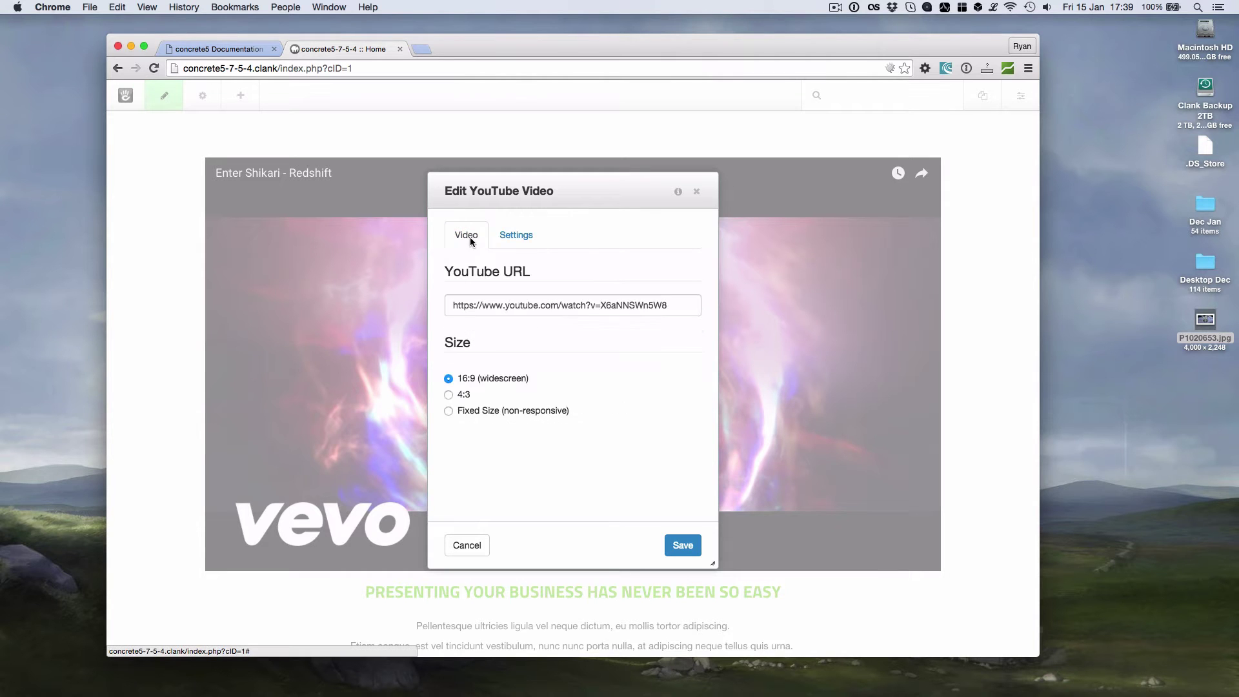
{"action": "left_click_drag", "start_coordinate": [600, 305], "coordinate": [451, 269]}
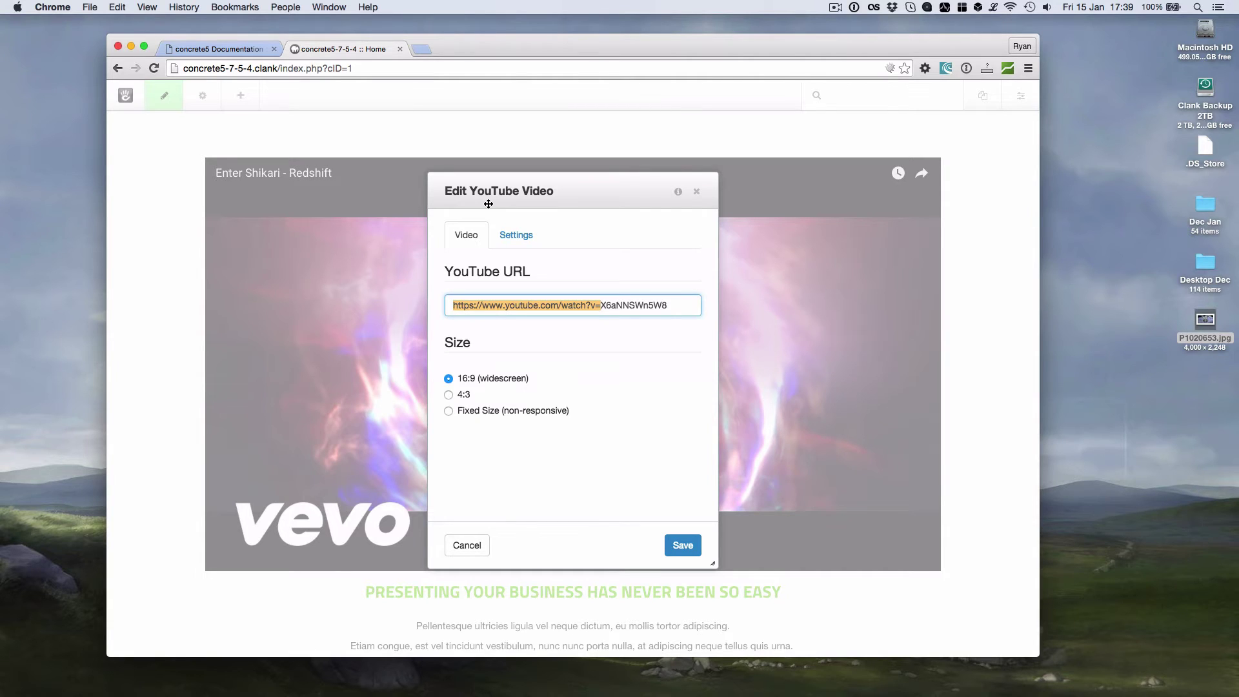
{"action": "key", "text": "BackSpace"}
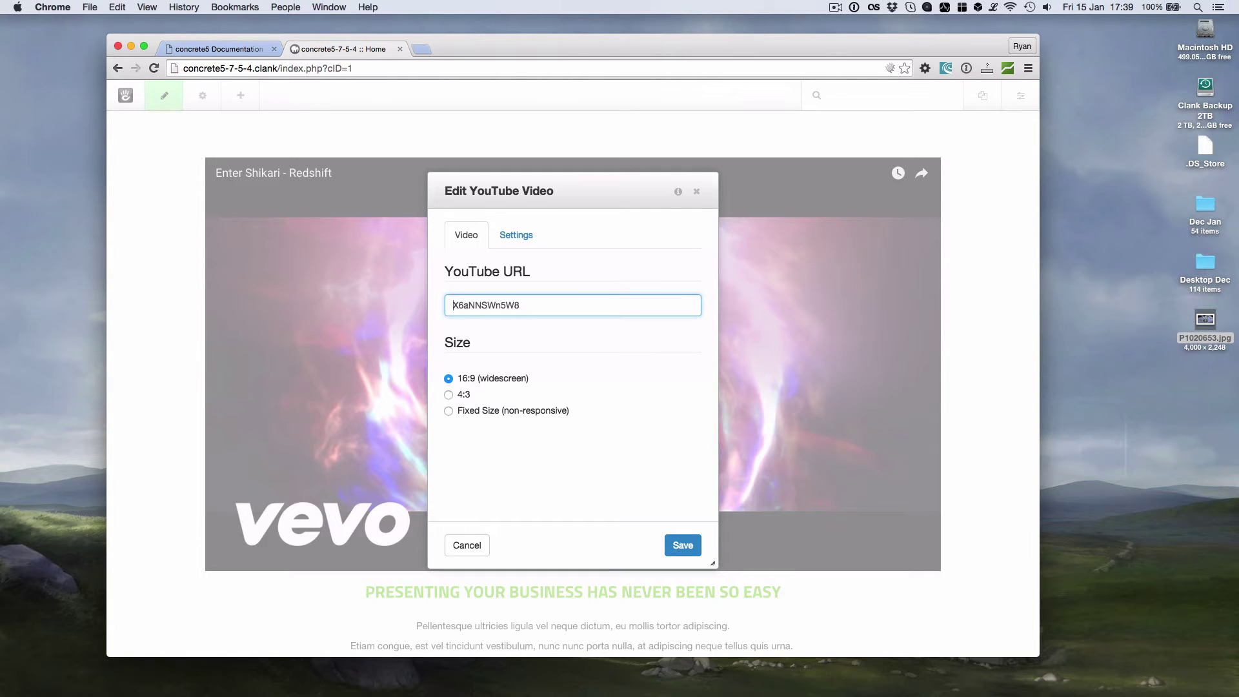
Step: Append the Anaesthetist video's ID after a comma and save the block
{"action": "left_click", "coordinate": [420, 49]}
{"action": "type", "text": "en"}
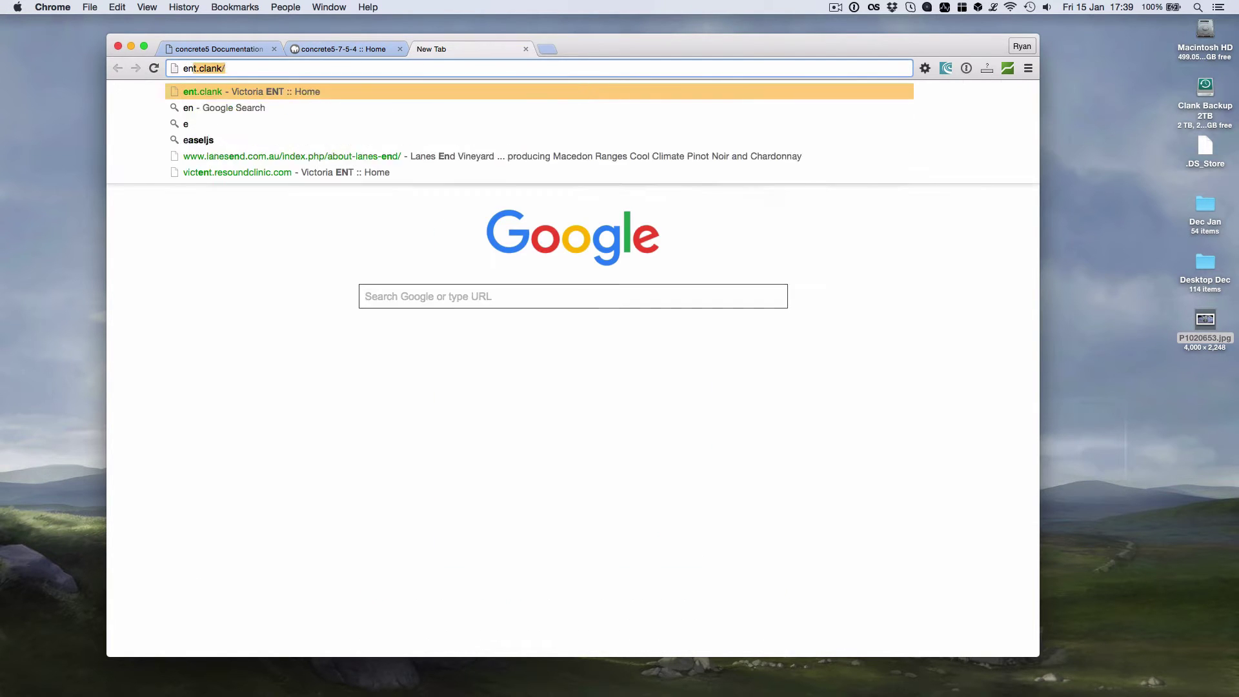
{"action": "type", "text": "ter"}
{"action": "key", "text": "Down"}
{"action": "key", "text": "Down"}
{"action": "key", "text": "Return"}
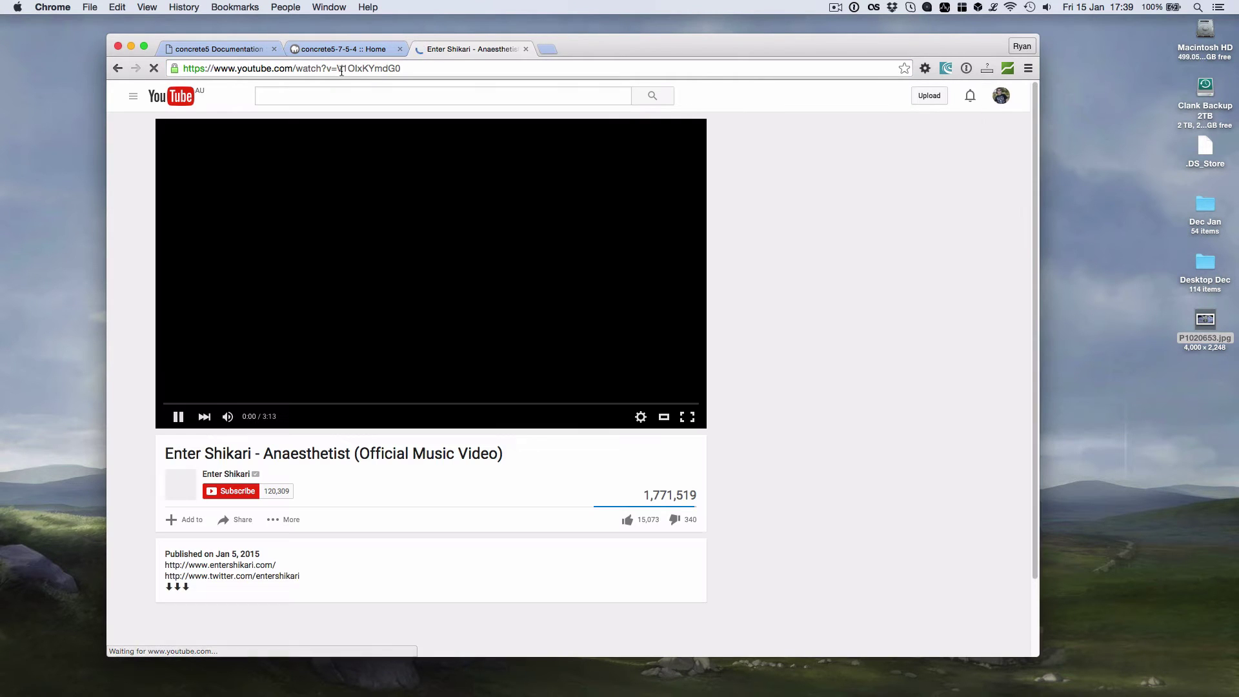
{"action": "left_click_drag", "start_coordinate": [340, 68], "coordinate": [425, 68]}
{"action": "key", "text": "super+c"}
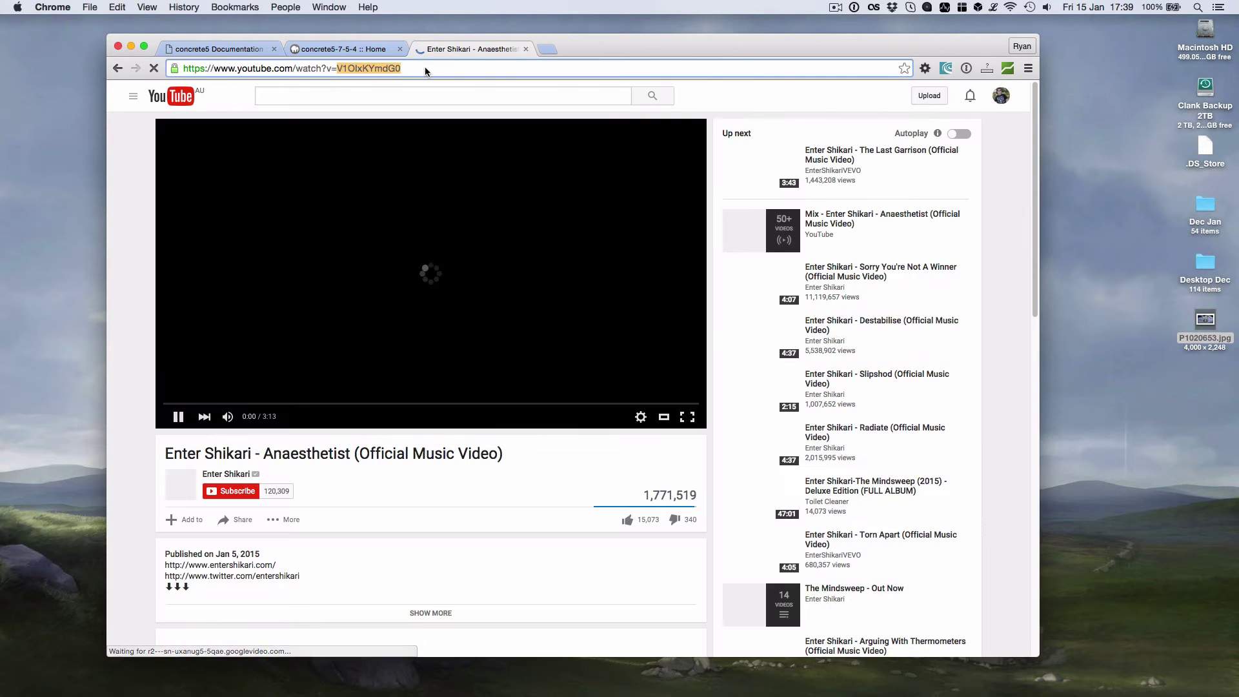
{"action": "key", "text": "super+w"}
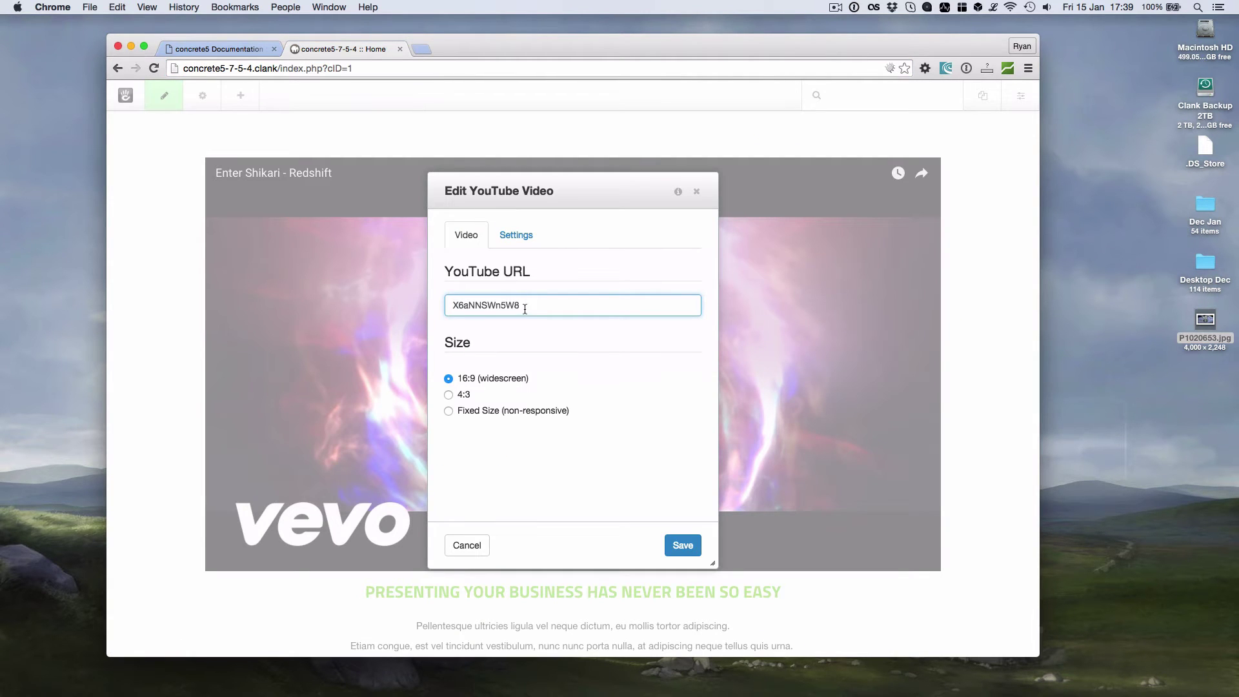
{"action": "type", "text": ","}
{"action": "key", "text": "super+v"}
{"action": "left_click", "coordinate": [682, 547]}
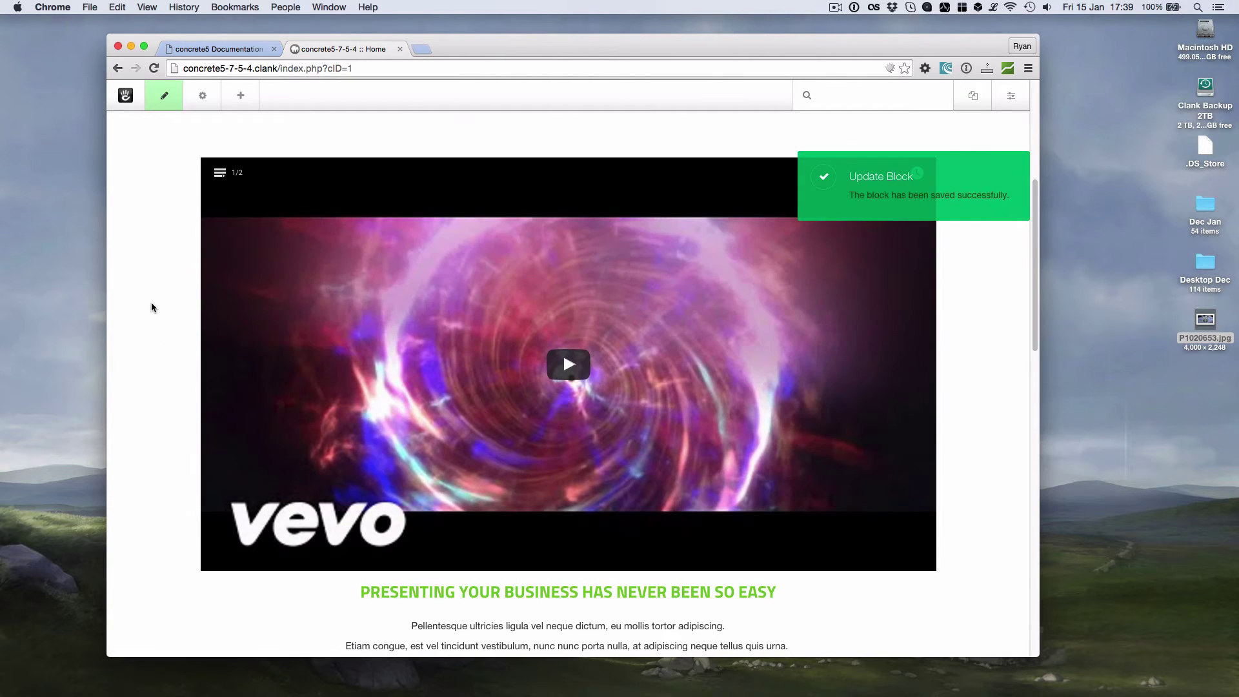
Step: Publish the page changes and show the video's Untitled playlist of Redshift and Anaesthetist
{"action": "left_click", "coordinate": [166, 100]}
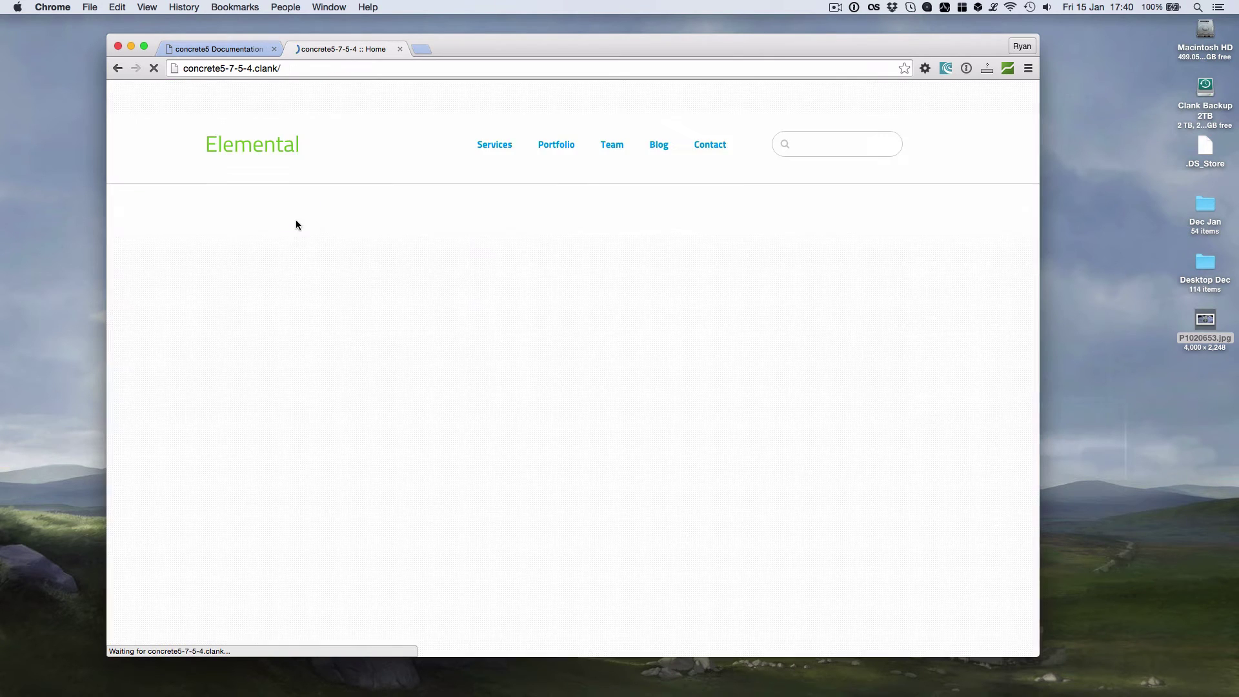
{"action": "scroll", "coordinate": [167, 340], "scroll_direction": "down", "scroll_amount": 3}
{"action": "scroll", "coordinate": [167, 334], "scroll_direction": "down", "scroll_amount": 6}
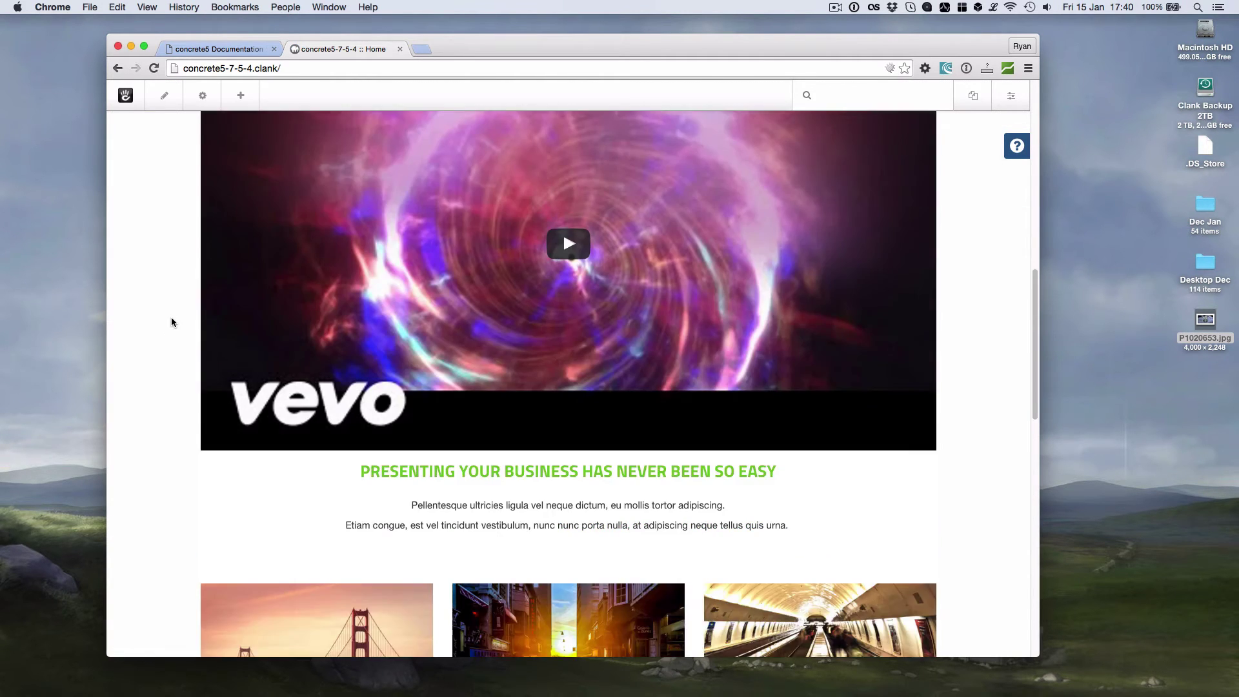
{"action": "scroll", "coordinate": [169, 321], "scroll_direction": "up", "scroll_amount": 3}
{"action": "left_click", "coordinate": [218, 296]}
{"action": "scroll", "coordinate": [172, 311], "scroll_direction": "down", "scroll_amount": 2}
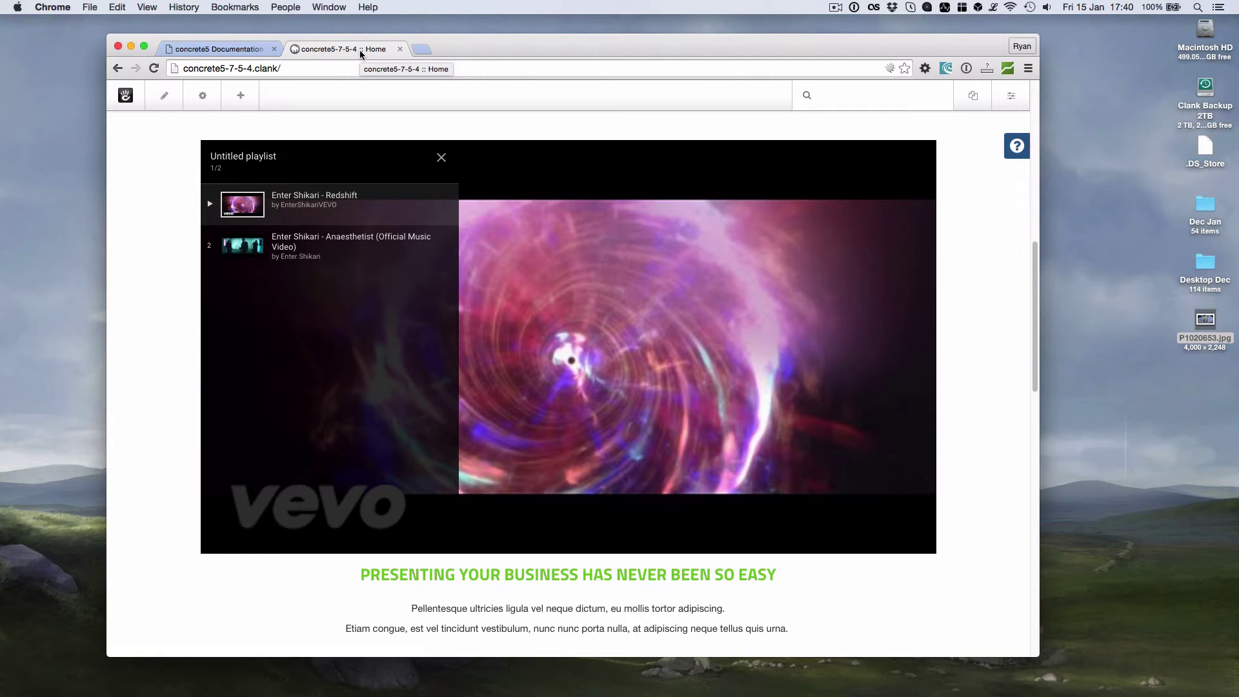
Step: Enter 'it will count the characters' as the Home page's SEO meta description
{"action": "left_click", "coordinate": [207, 109]}
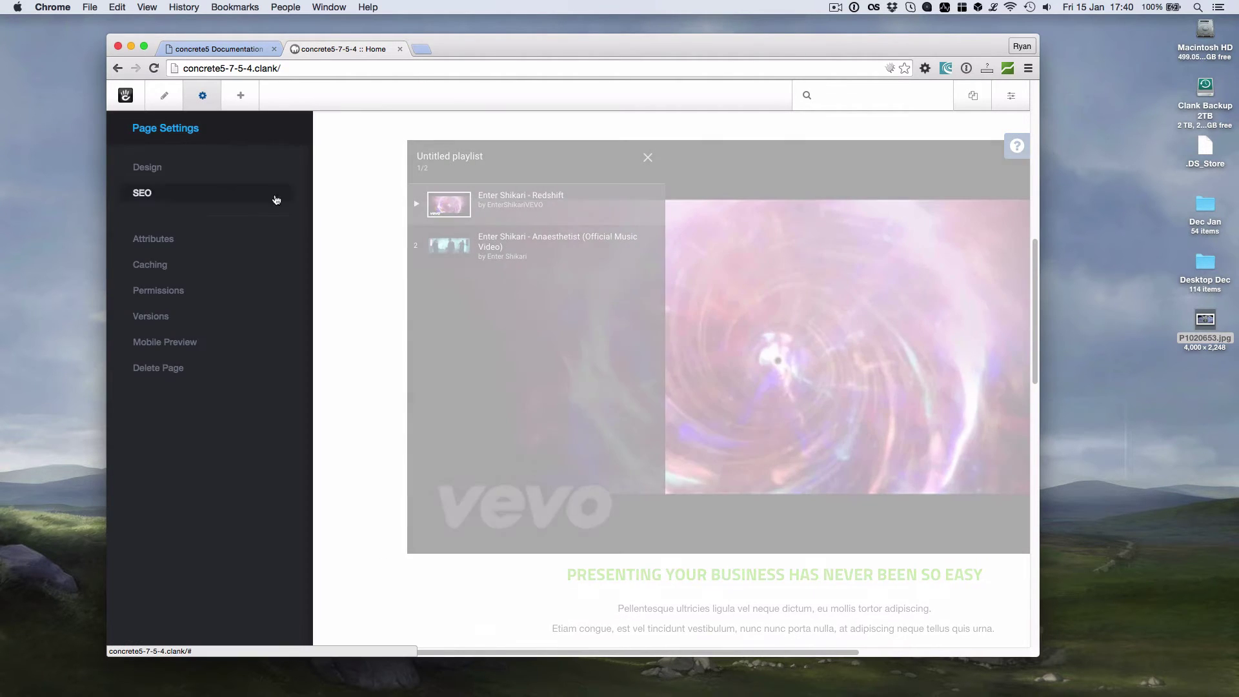
{"action": "left_click", "coordinate": [147, 199]}
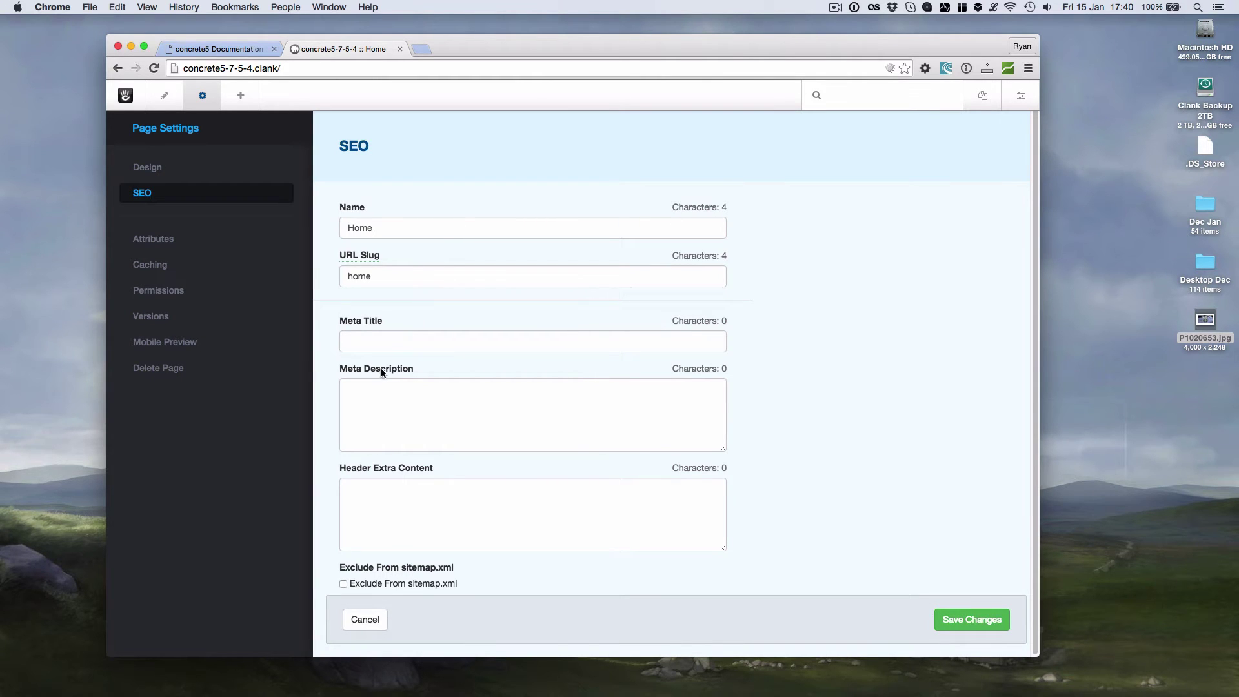
{"action": "left_click", "coordinate": [385, 411]}
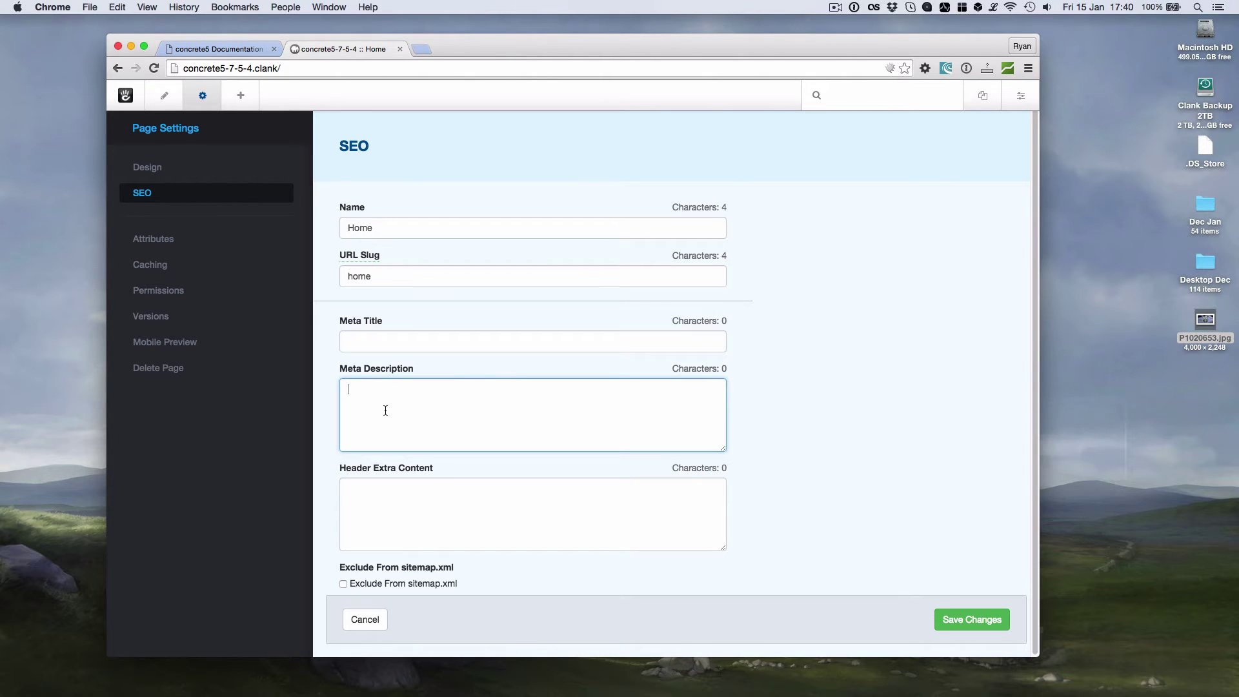
{"action": "type", "text": "it will could the"}
{"action": "key", "text": "BackSpace"}
{"action": "key", "text": "BackSpace"}
{"action": "type", "text": "nt the characters"}
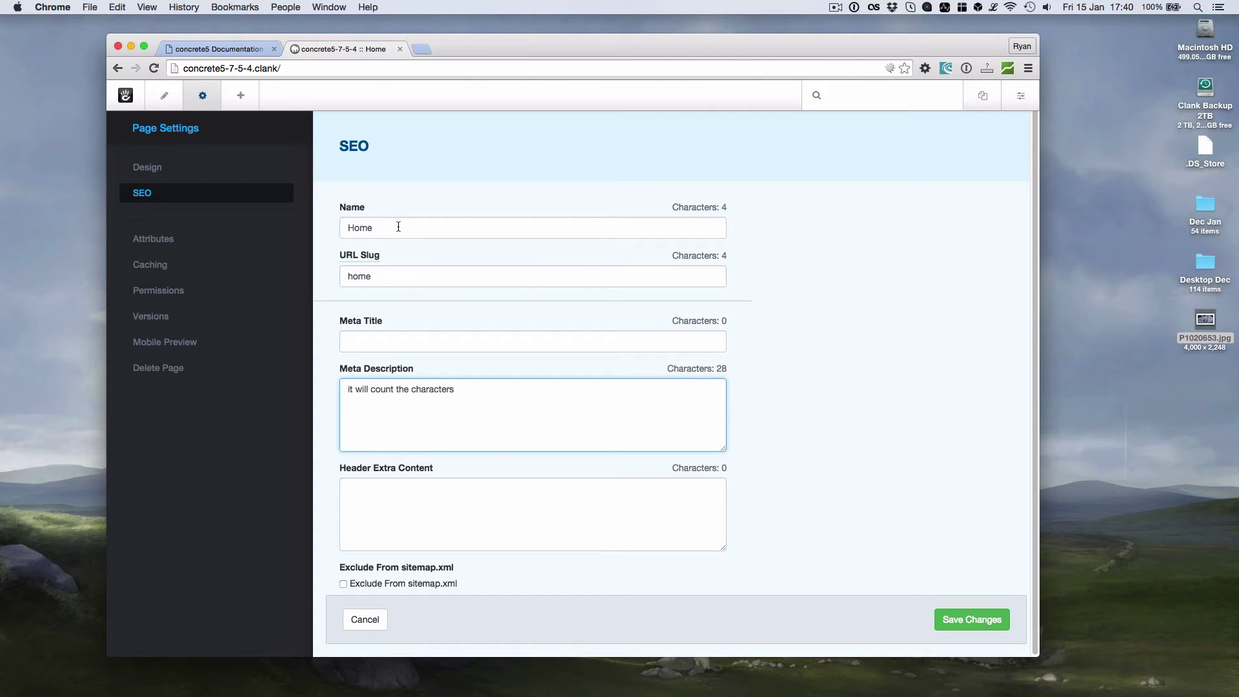
{"action": "left_click", "coordinate": [524, 342]}
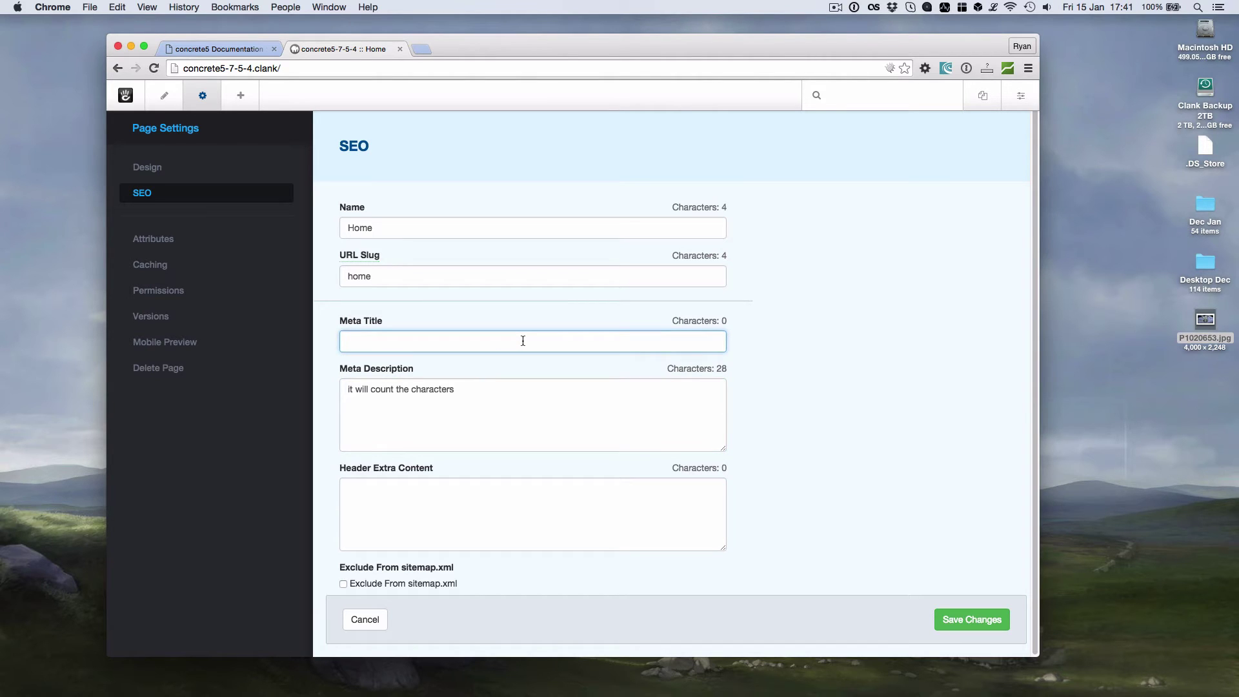
{"action": "left_click", "coordinate": [501, 396]}
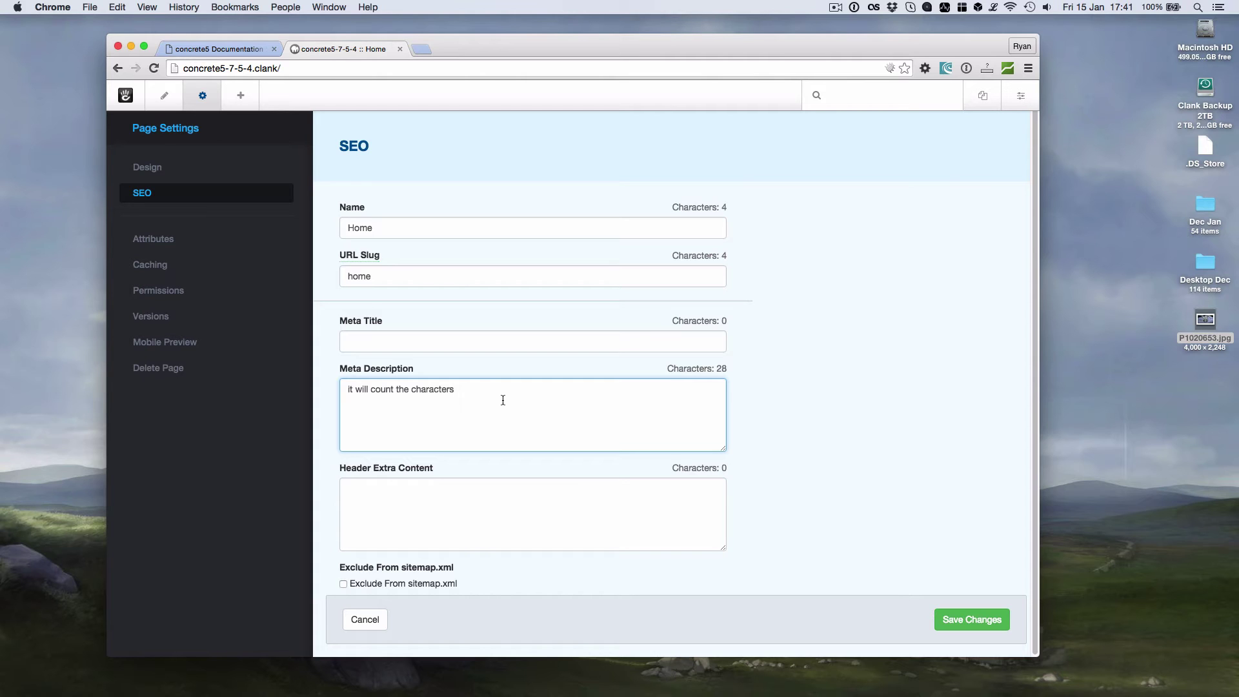
Step: Search 'bulk seo' to open the Bulk SEO Updater and clear the leftover search text
{"action": "left_click", "coordinate": [860, 97]}
{"action": "type", "text": "bulk seo"}
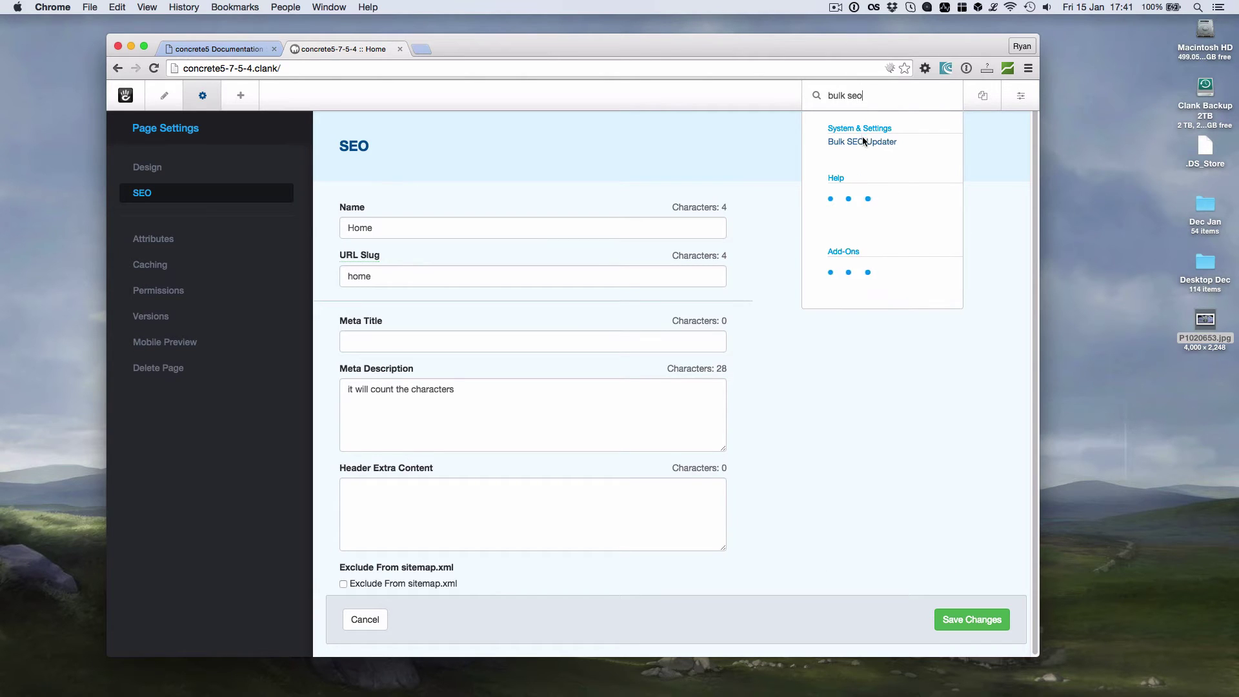
{"action": "left_click", "coordinate": [863, 143]}
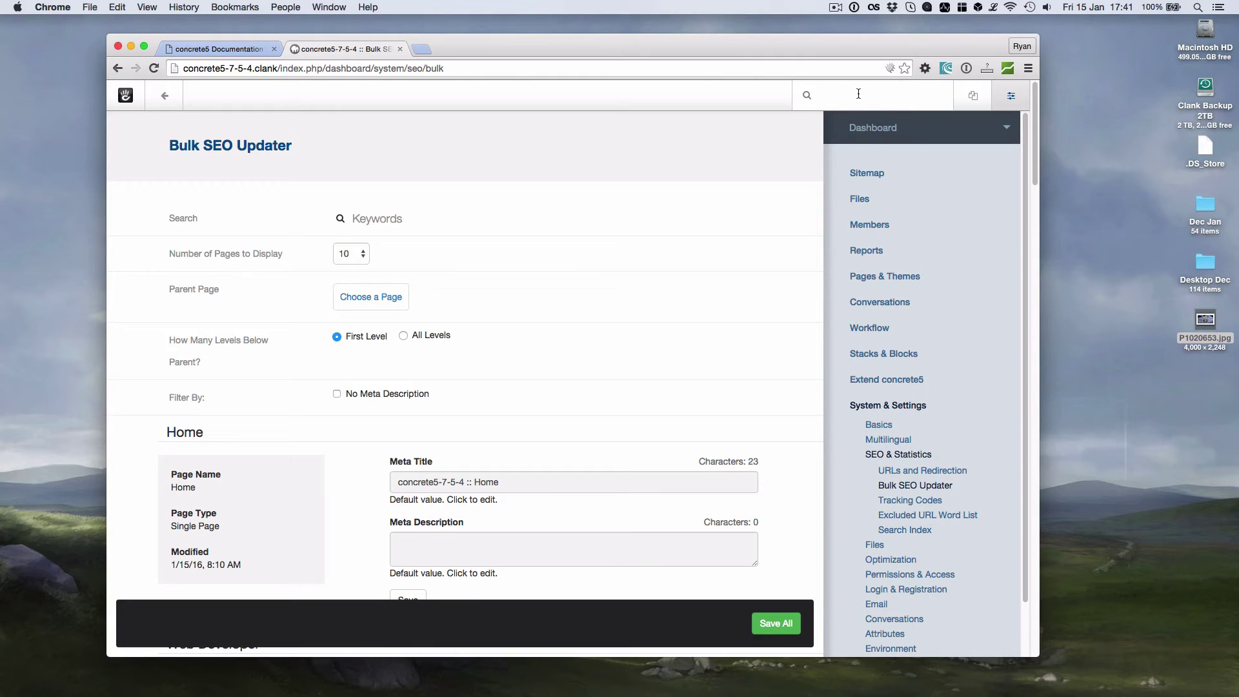
{"action": "type", "text": "bulk"}
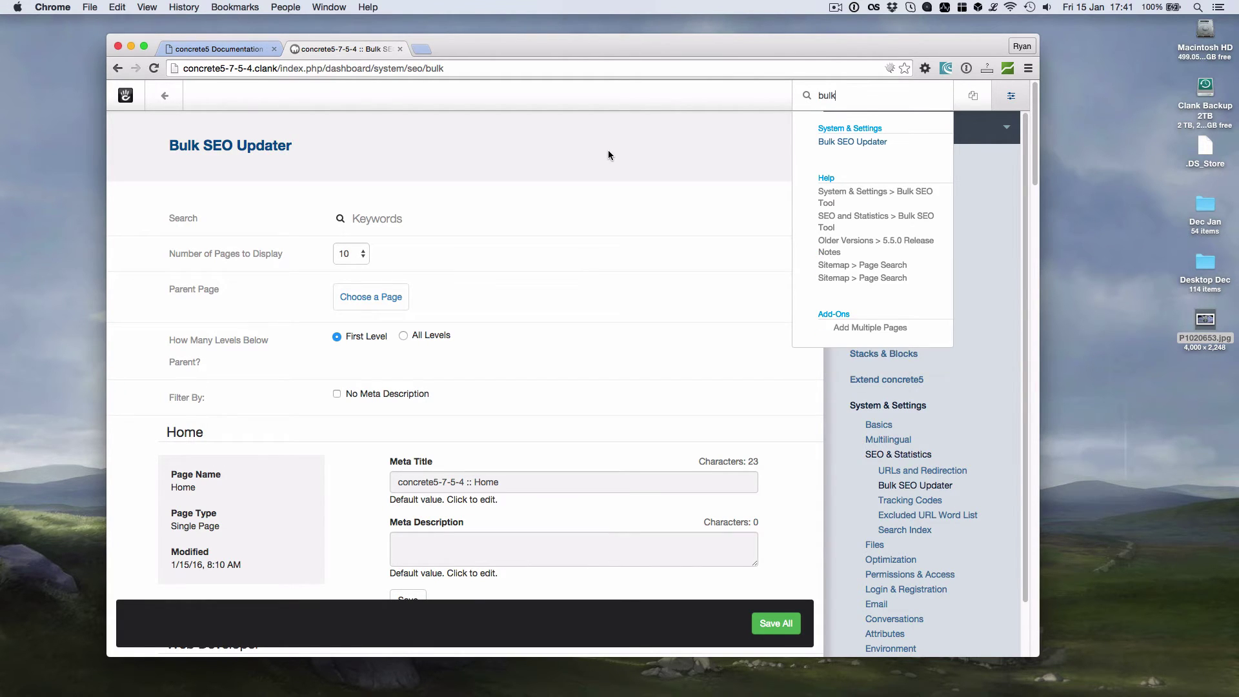
{"action": "scroll", "coordinate": [561, 246], "scroll_direction": "down", "scroll_amount": 5}
{"action": "scroll", "coordinate": [368, 310], "scroll_direction": "up", "scroll_amount": 3}
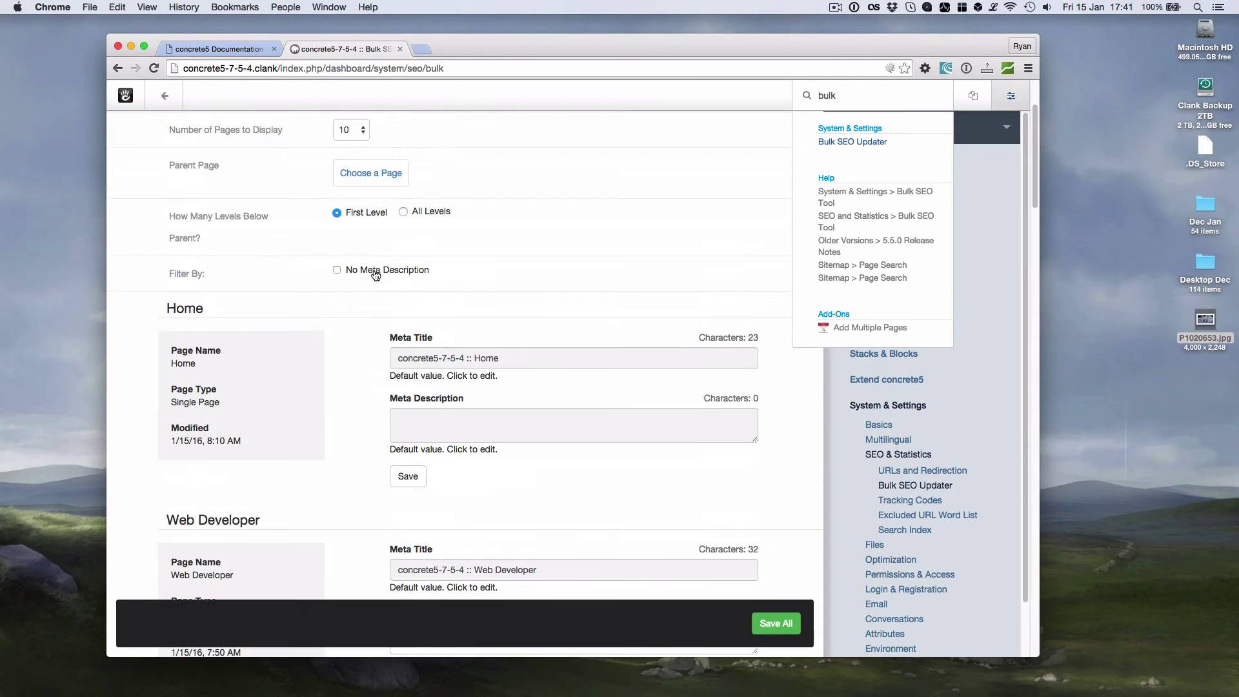
{"action": "scroll", "coordinate": [342, 388], "scroll_direction": "down", "scroll_amount": 3}
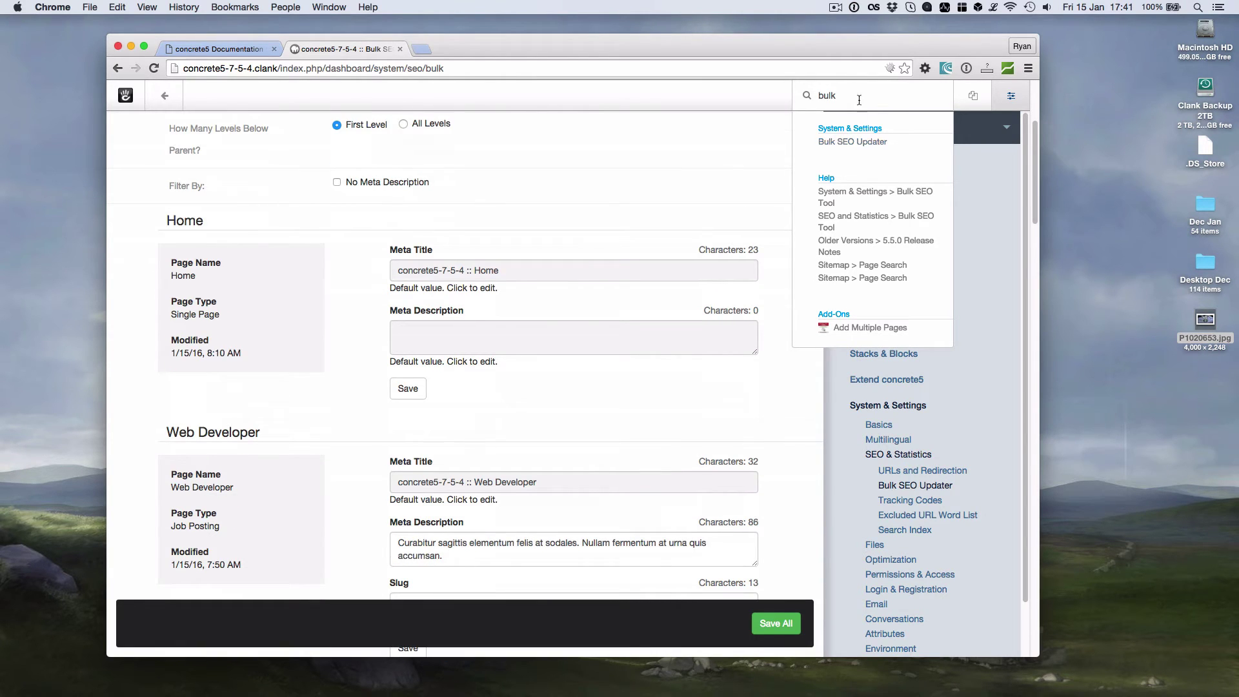
{"action": "double_click", "coordinate": [799, 94]}
{"action": "key", "text": "BackSpace"}
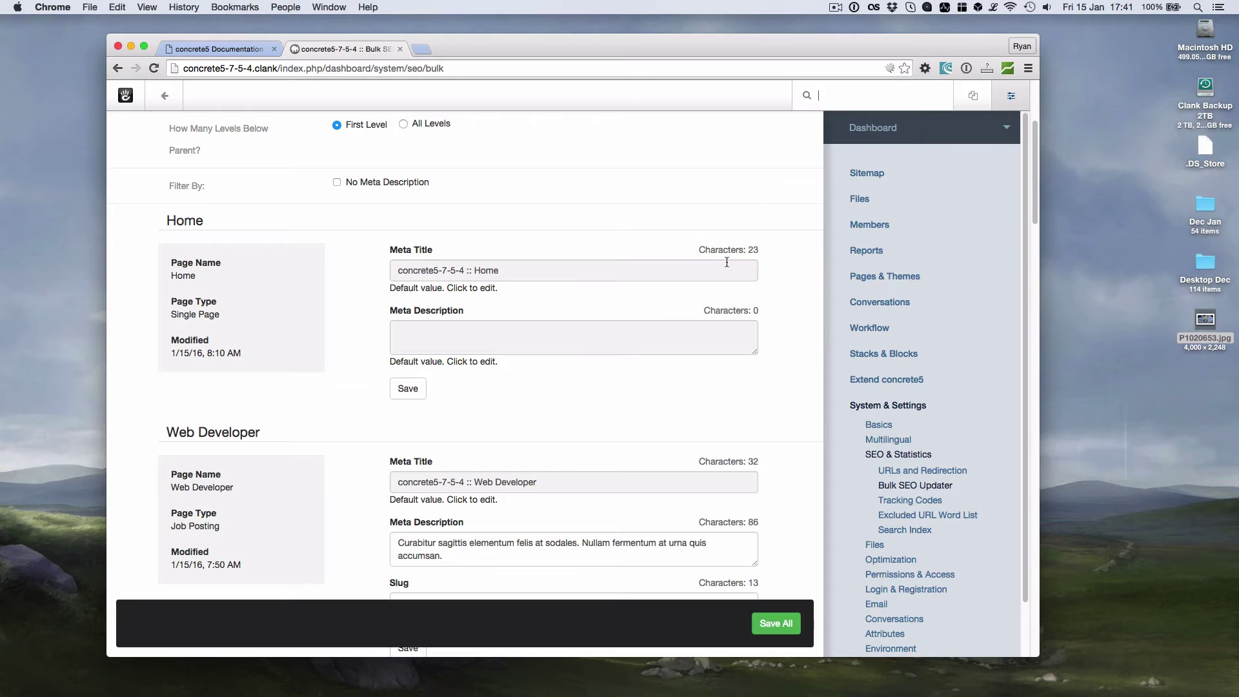
Step: Enlarge the blog post's Meta Description and cut it from 227 to 135 characters
{"action": "scroll", "coordinate": [754, 300], "scroll_direction": "down", "scroll_amount": 3}
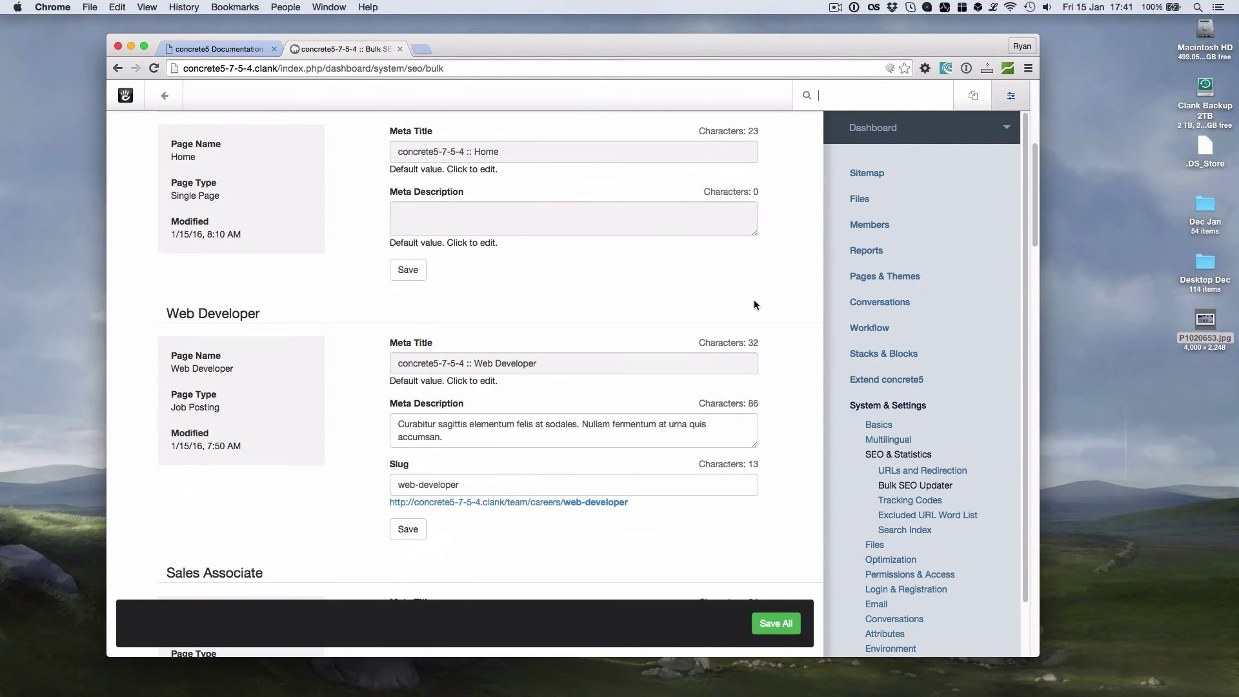
{"action": "scroll", "coordinate": [757, 289], "scroll_direction": "up", "scroll_amount": 4}
{"action": "scroll", "coordinate": [757, 289], "scroll_direction": "down", "scroll_amount": 2}
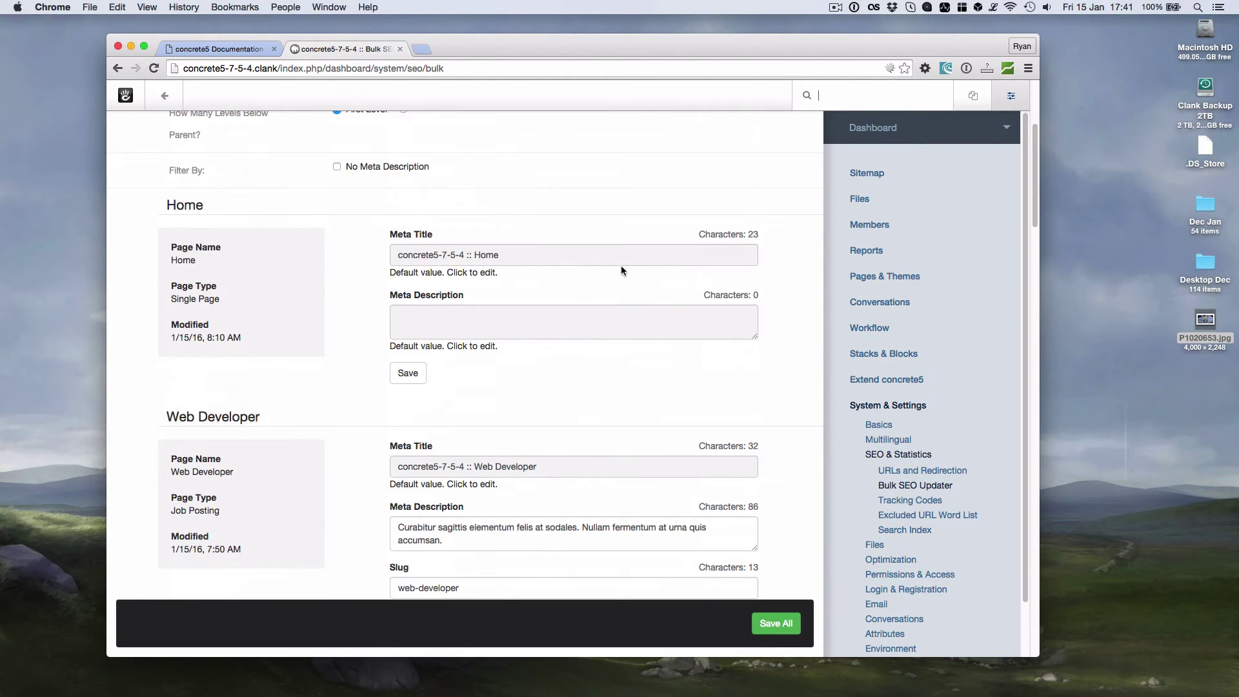
{"action": "scroll", "coordinate": [515, 252], "scroll_direction": "down", "scroll_amount": 7}
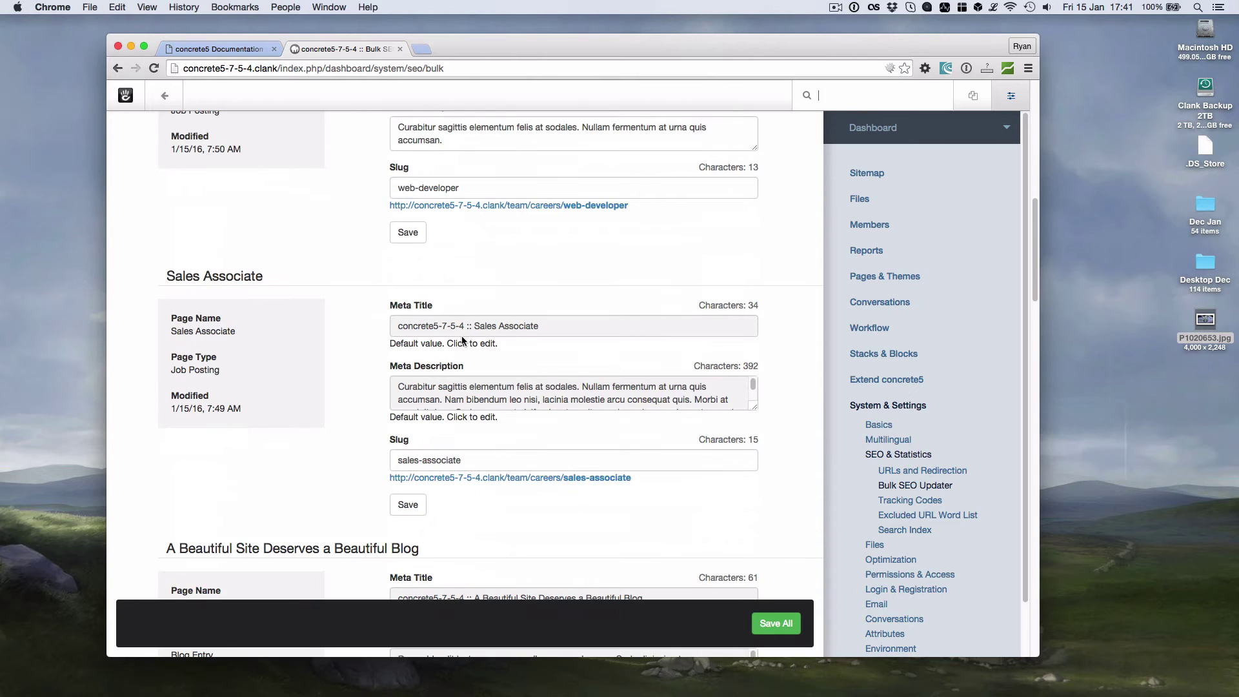
{"action": "scroll", "coordinate": [451, 393], "scroll_direction": "down", "scroll_amount": 3}
{"action": "scroll", "coordinate": [385, 353], "scroll_direction": "down", "scroll_amount": 3}
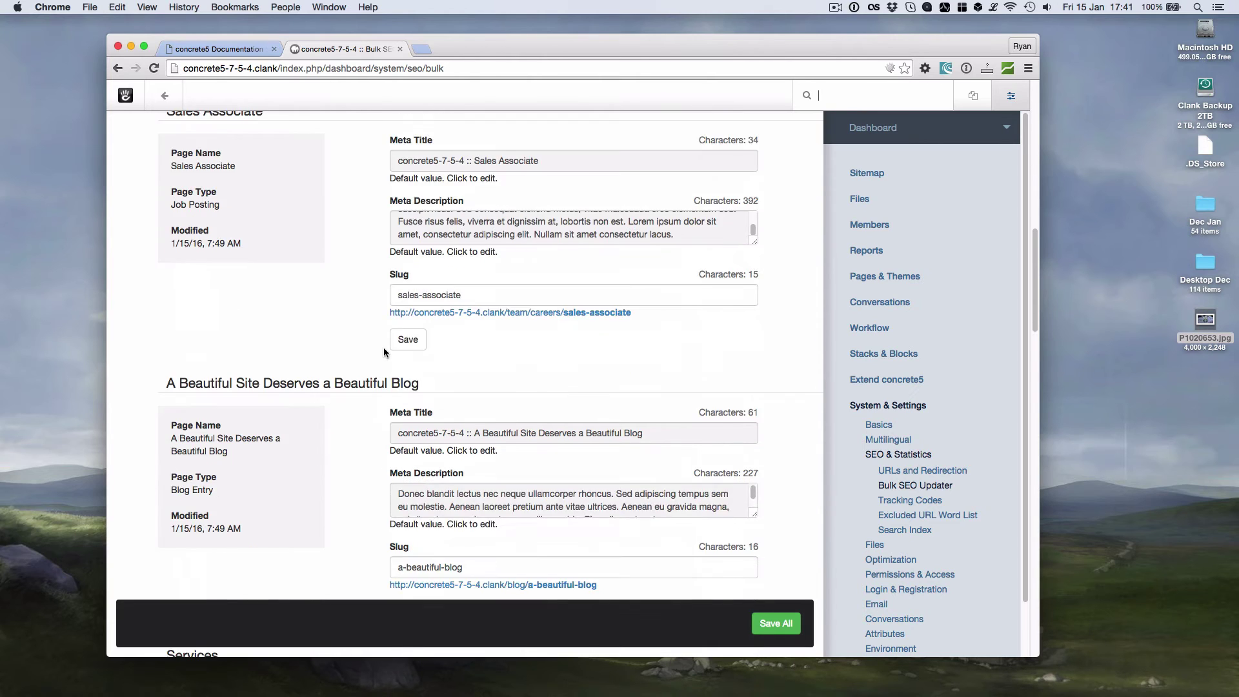
{"action": "scroll", "coordinate": [385, 352], "scroll_direction": "down", "scroll_amount": 4}
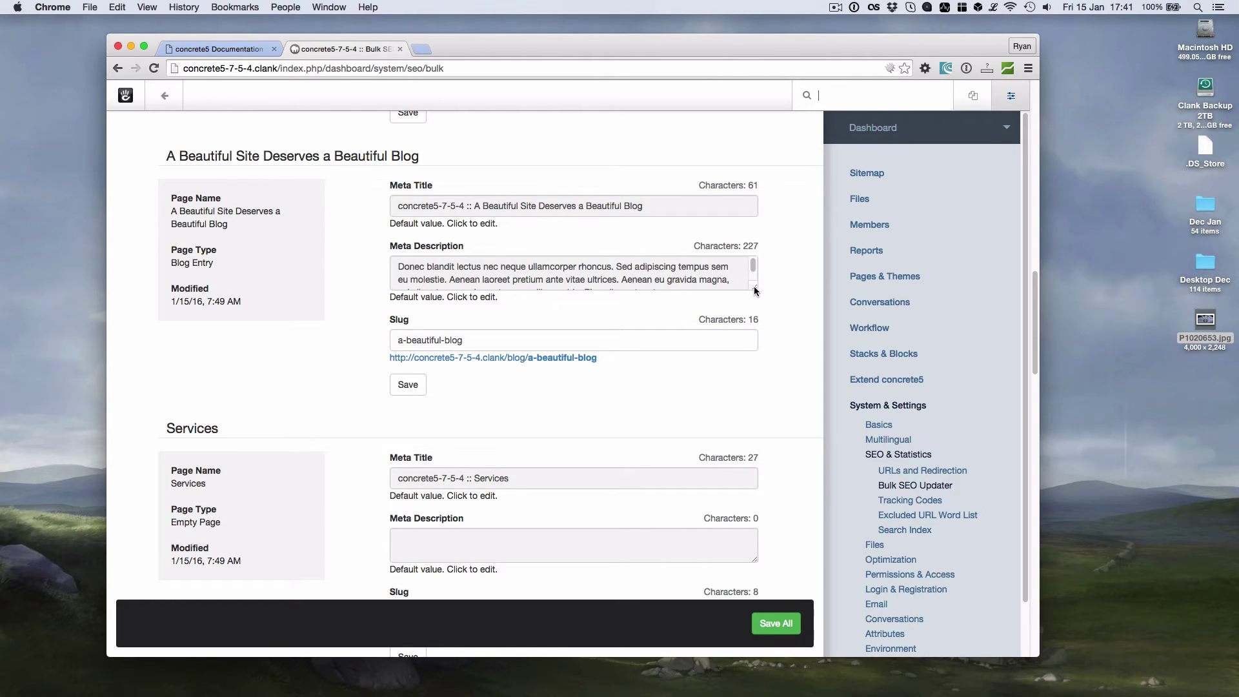
{"action": "left_click_drag", "start_coordinate": [754, 285], "coordinate": [609, 278]}
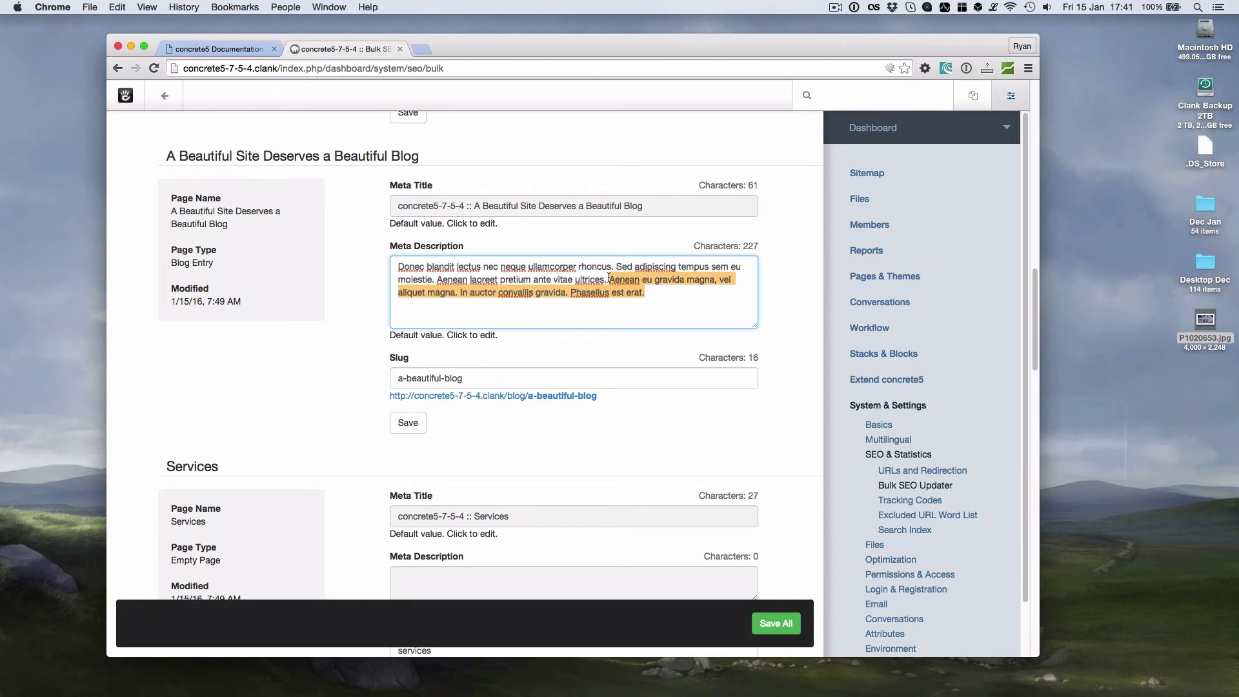
{"action": "key", "text": "BackSpace"}
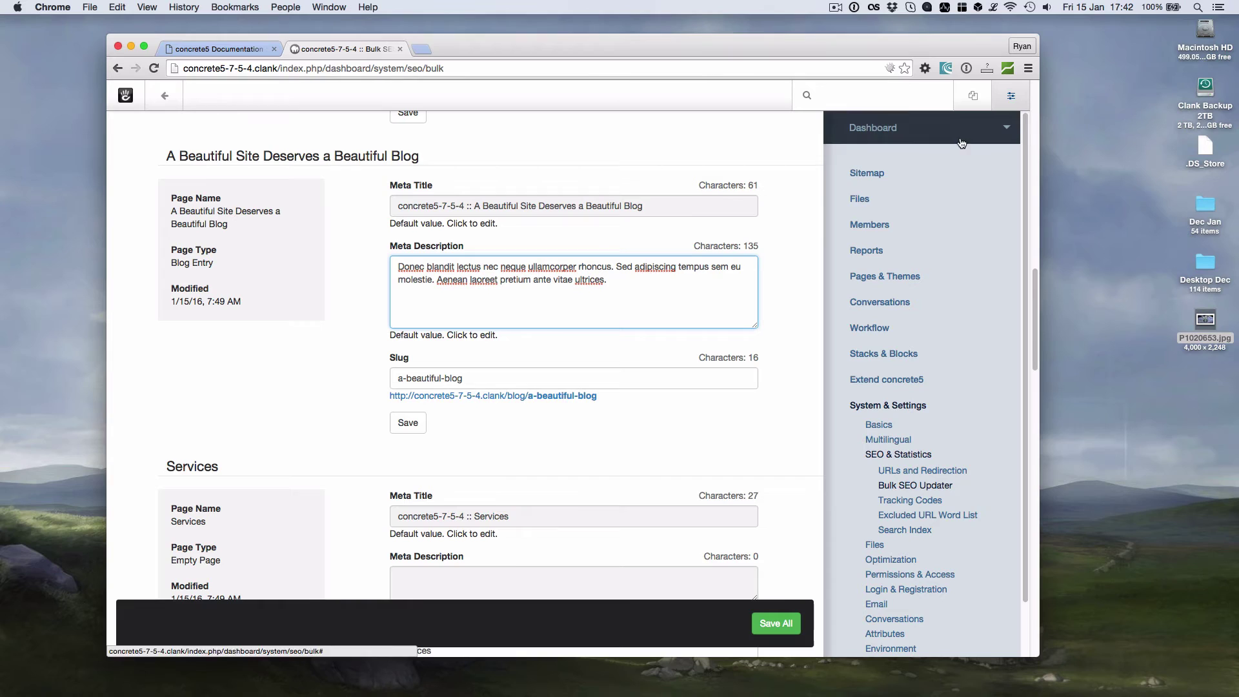
Step: Open the File Manager and drag P1020653.jpg onto it; the upload fails on memory
{"action": "left_click", "coordinate": [857, 200]}
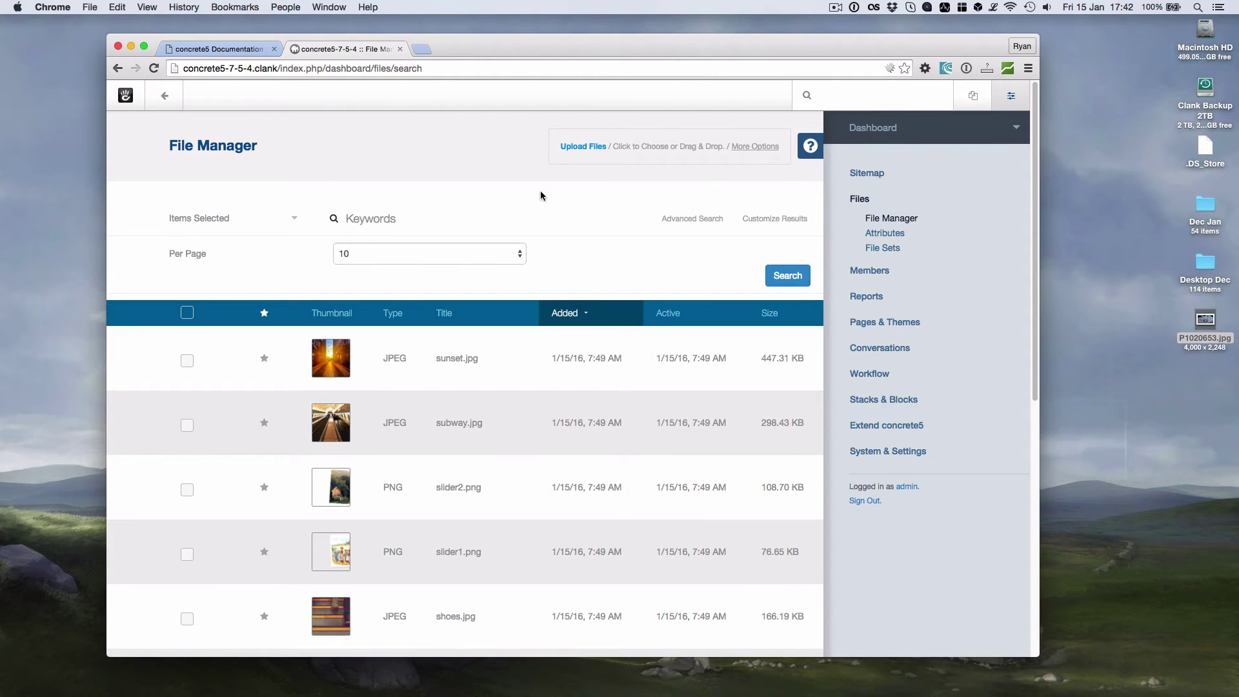
{"action": "left_click", "coordinate": [1182, 363]}
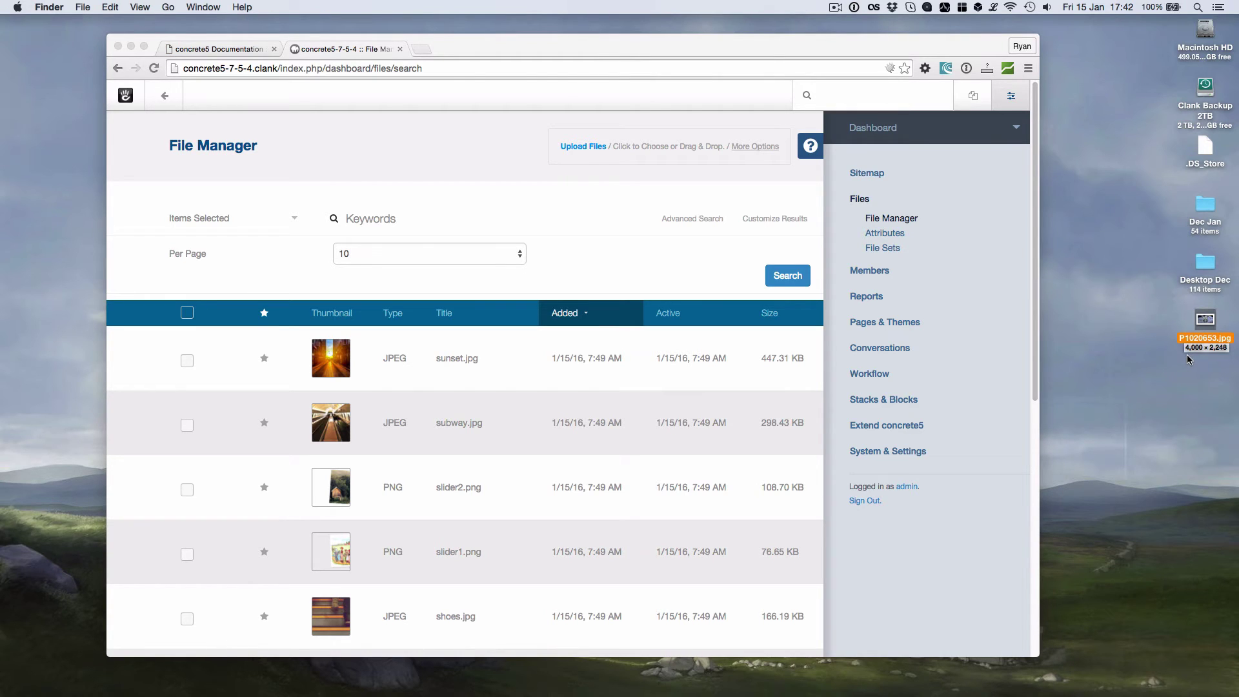
{"action": "left_click", "coordinate": [1186, 361]}
{"action": "left_click_drag", "start_coordinate": [1206, 331], "coordinate": [1206, 330]}
{"action": "left_click", "coordinate": [1207, 323]}
{"action": "left_click_drag", "start_coordinate": [1206, 324], "coordinate": [551, 318]}
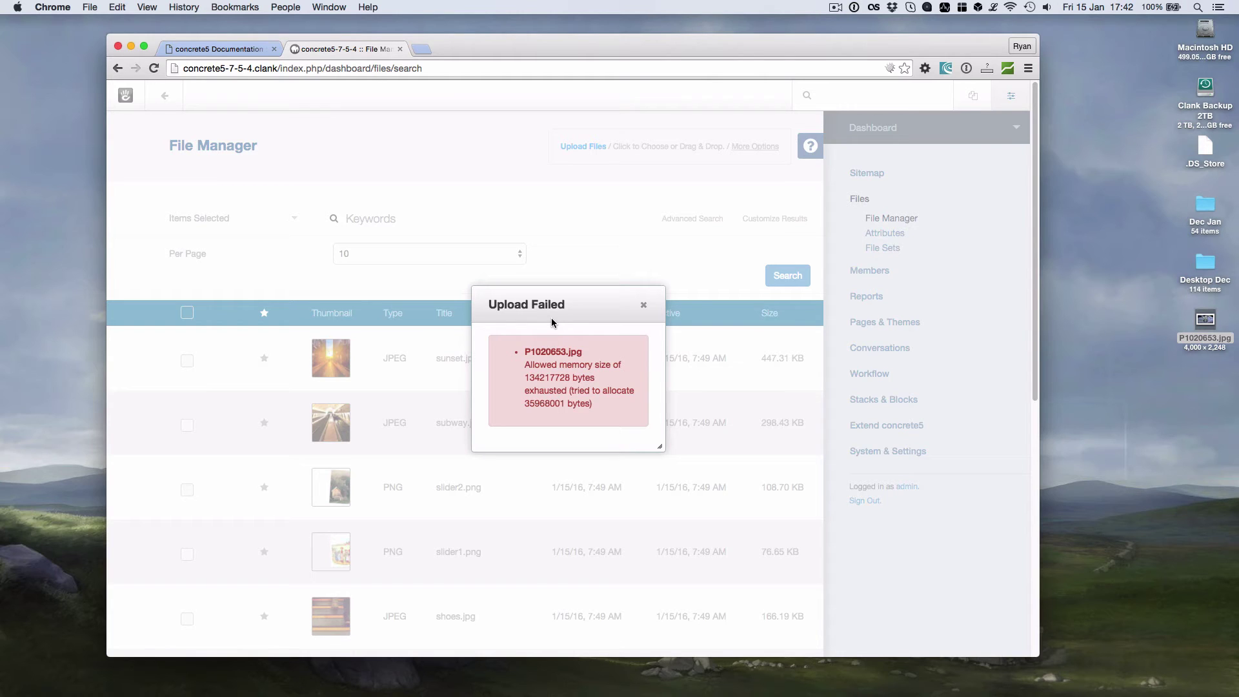
Step: Dismiss the upload error, reload the File Manager and delete the broken P1020653.jpg
{"action": "left_click", "coordinate": [643, 305]}
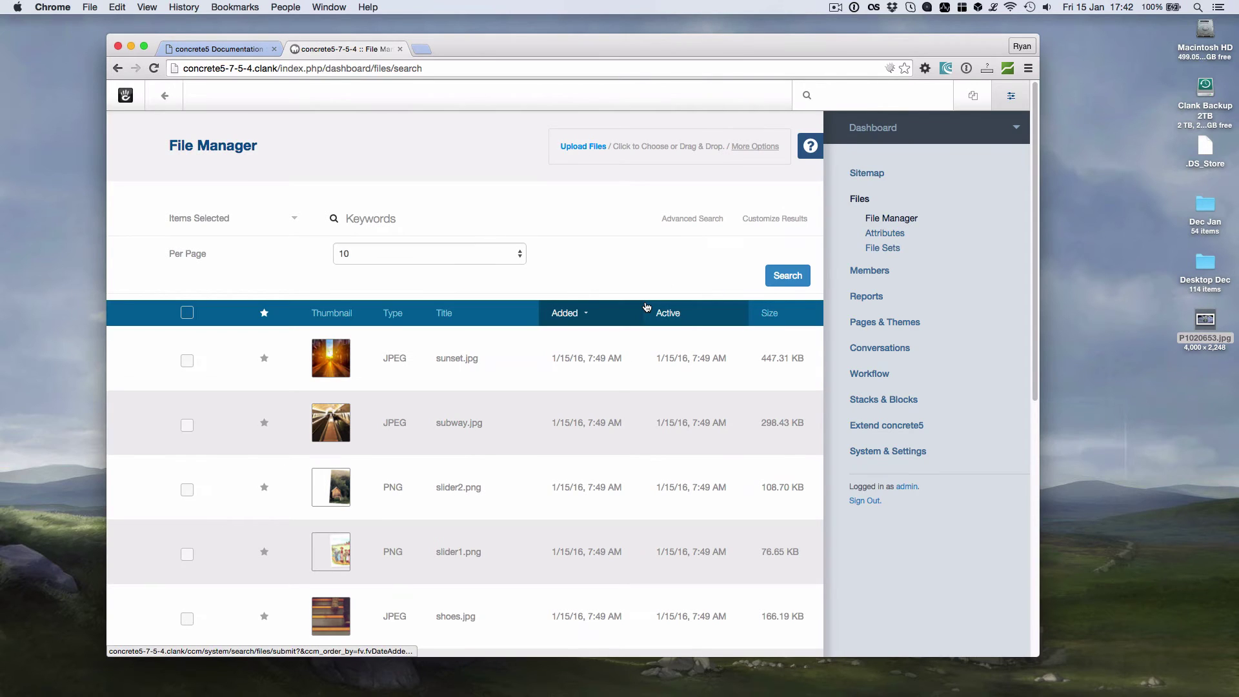
{"action": "left_click", "coordinate": [443, 63]}
{"action": "key", "text": "Return"}
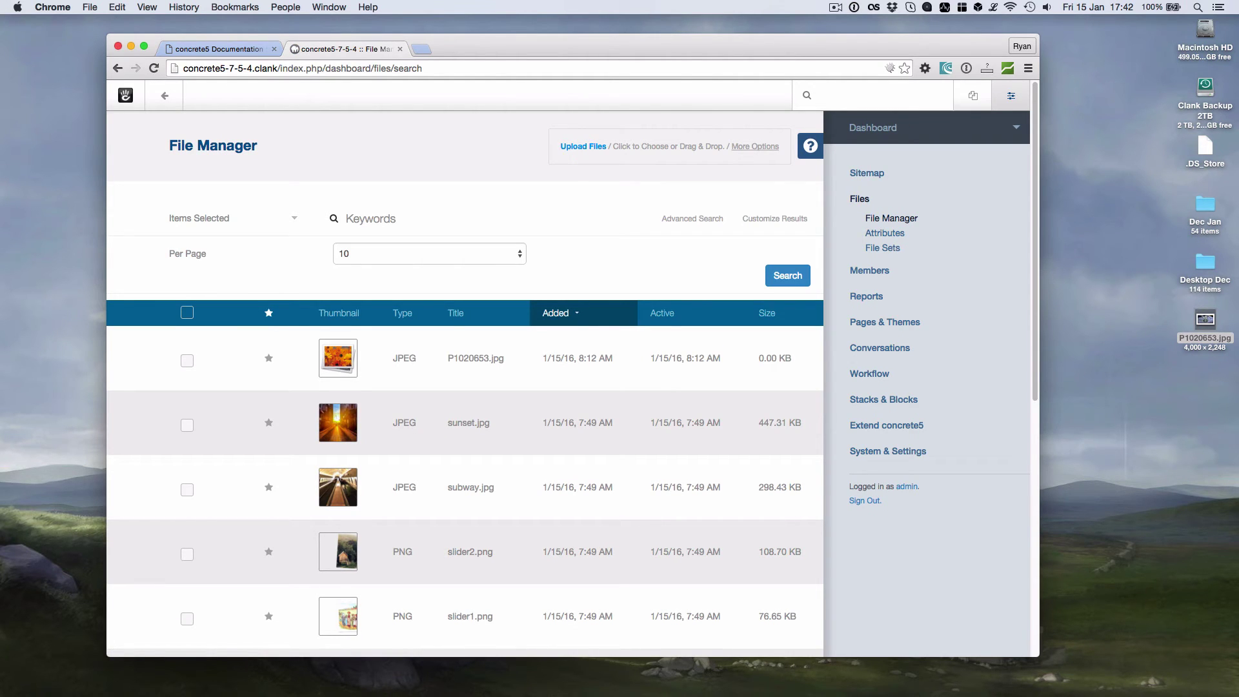
{"action": "left_click", "coordinate": [348, 359]}
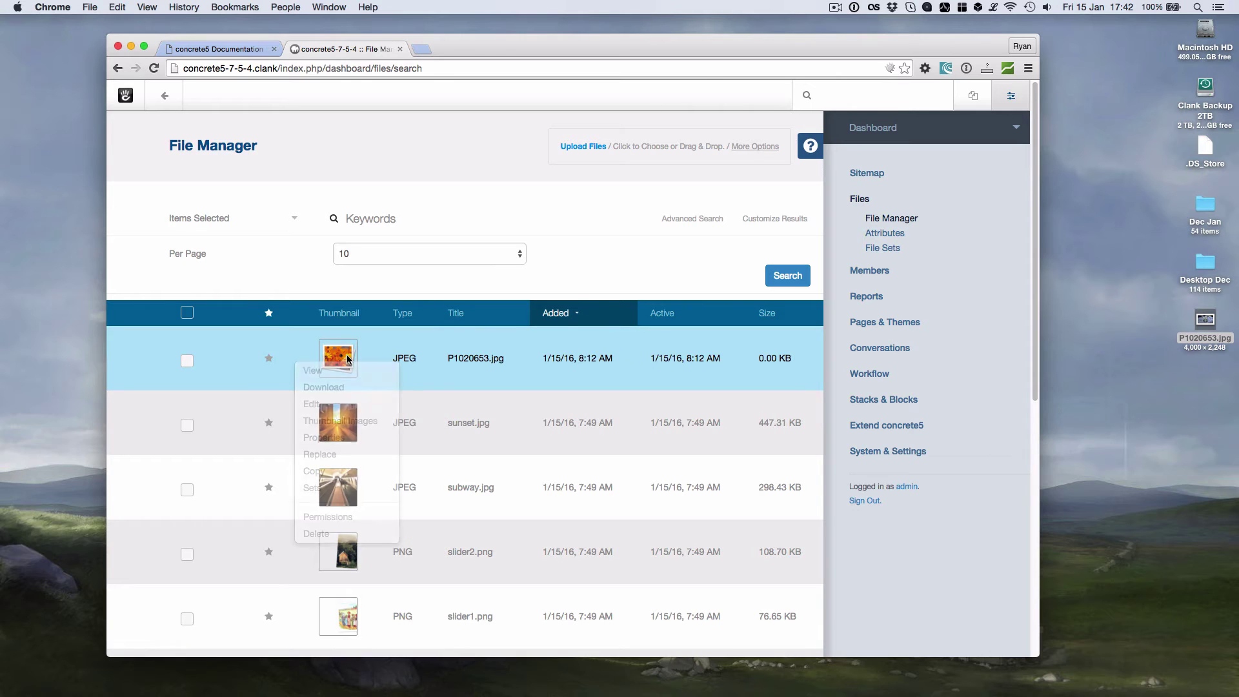
{"action": "left_click", "coordinate": [348, 535]}
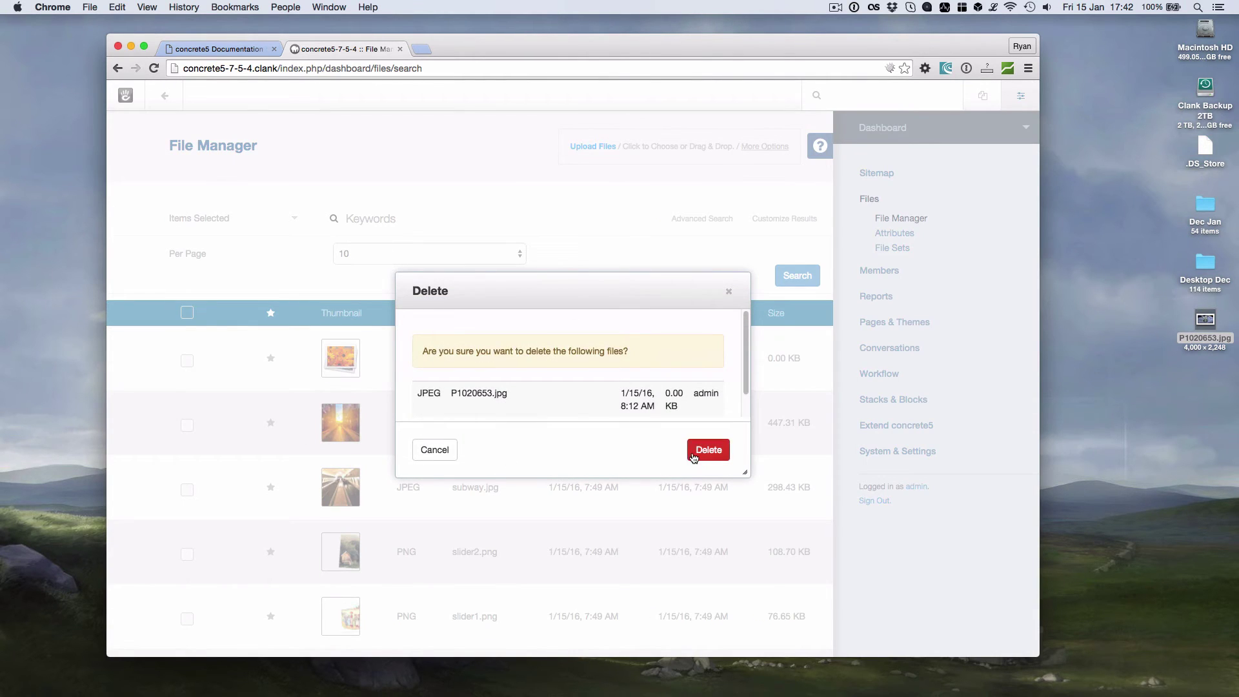
{"action": "left_click", "coordinate": [694, 457]}
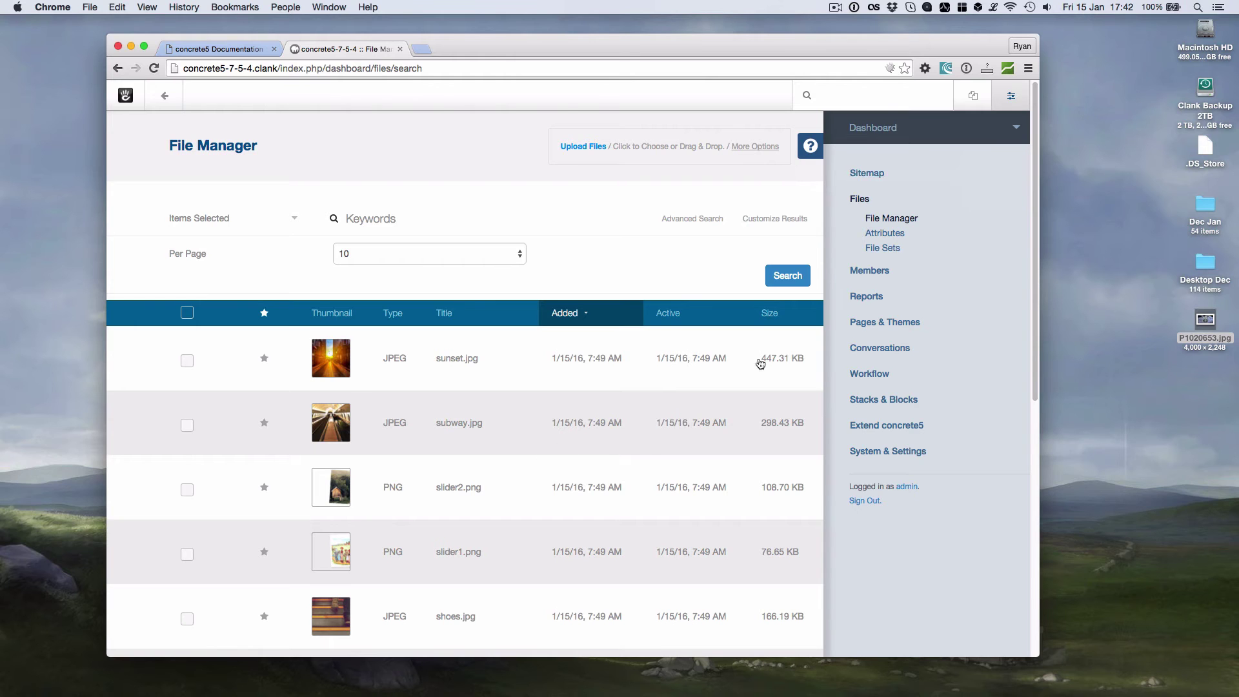
Step: Enable and save automatic image resizing at 1920 × 1080 px maximum, 85% quality, then return to Files
{"action": "left_click", "coordinate": [888, 462]}
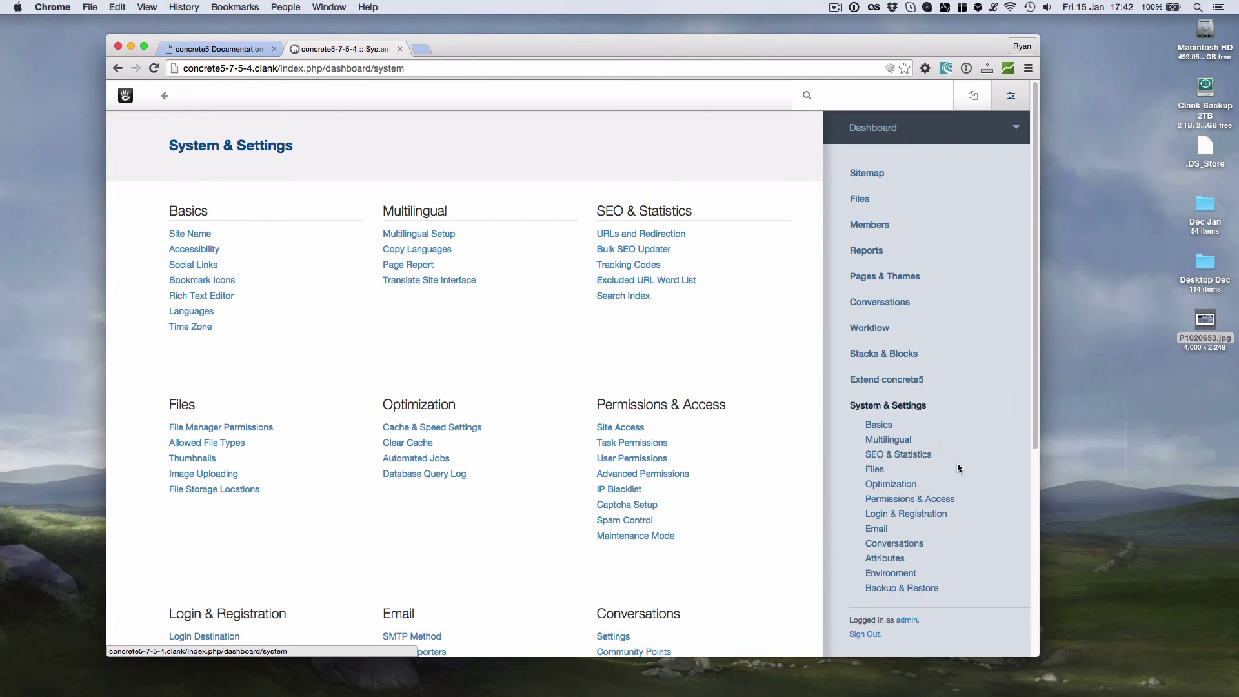
{"action": "left_click", "coordinate": [879, 470]}
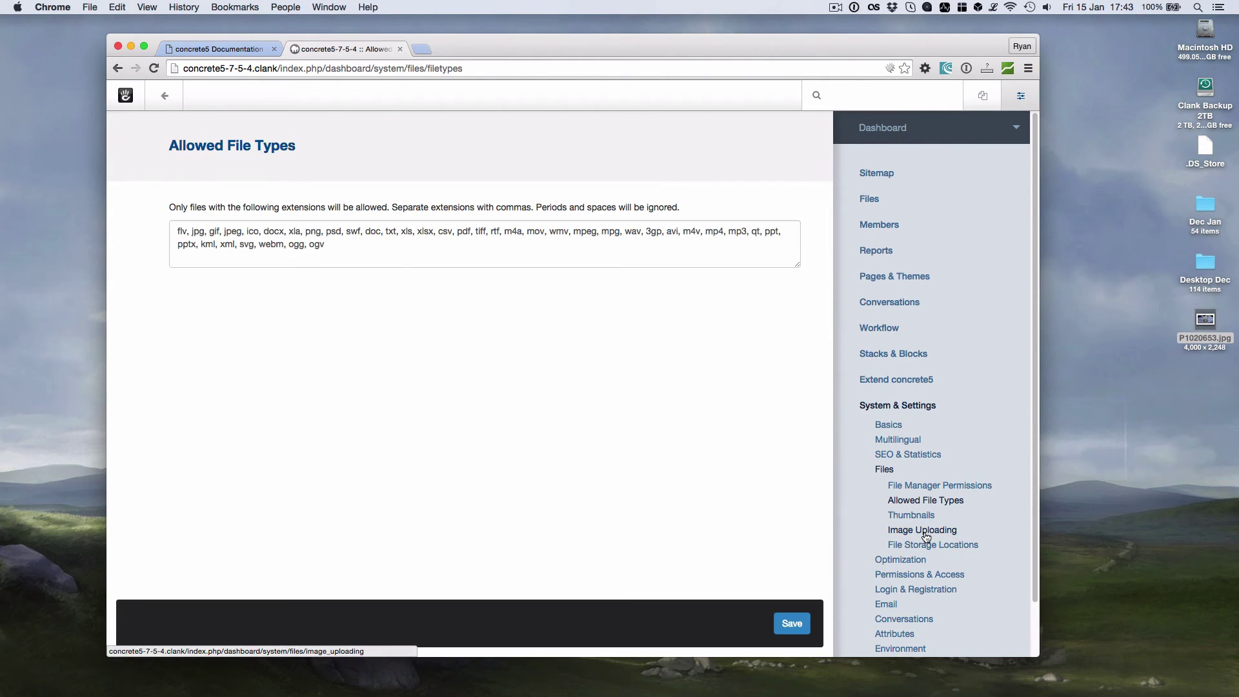
{"action": "left_click", "coordinate": [923, 530]}
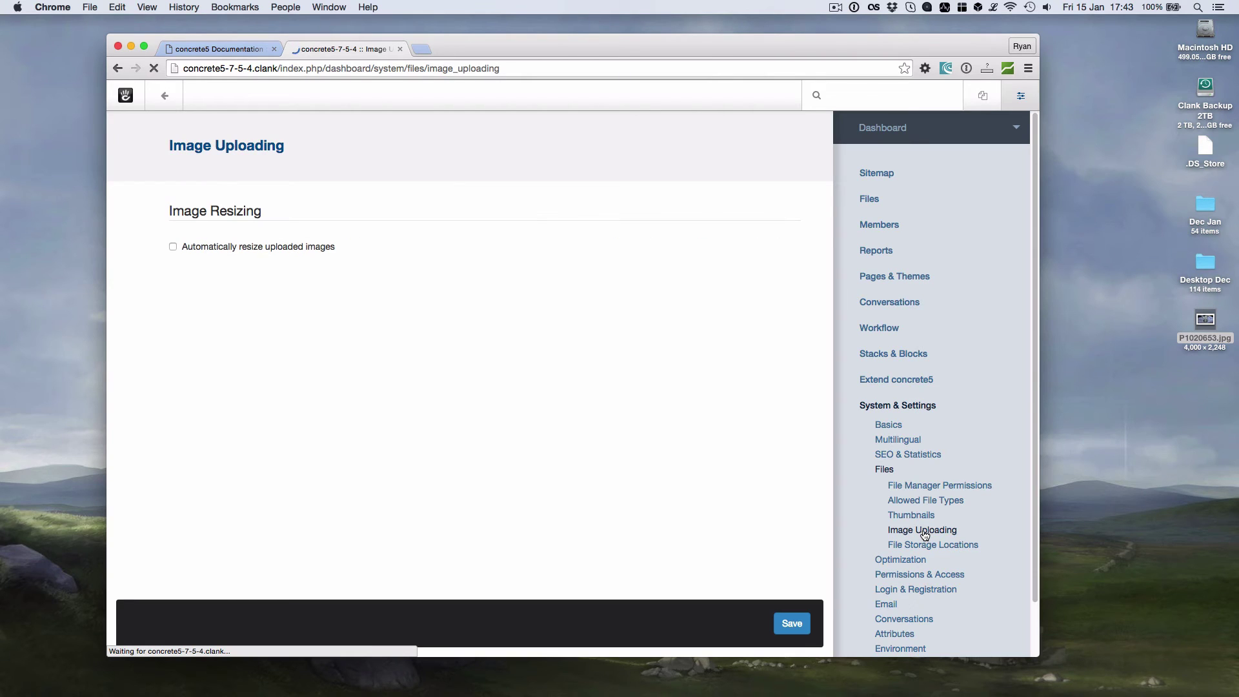
{"action": "left_click", "coordinate": [222, 252]}
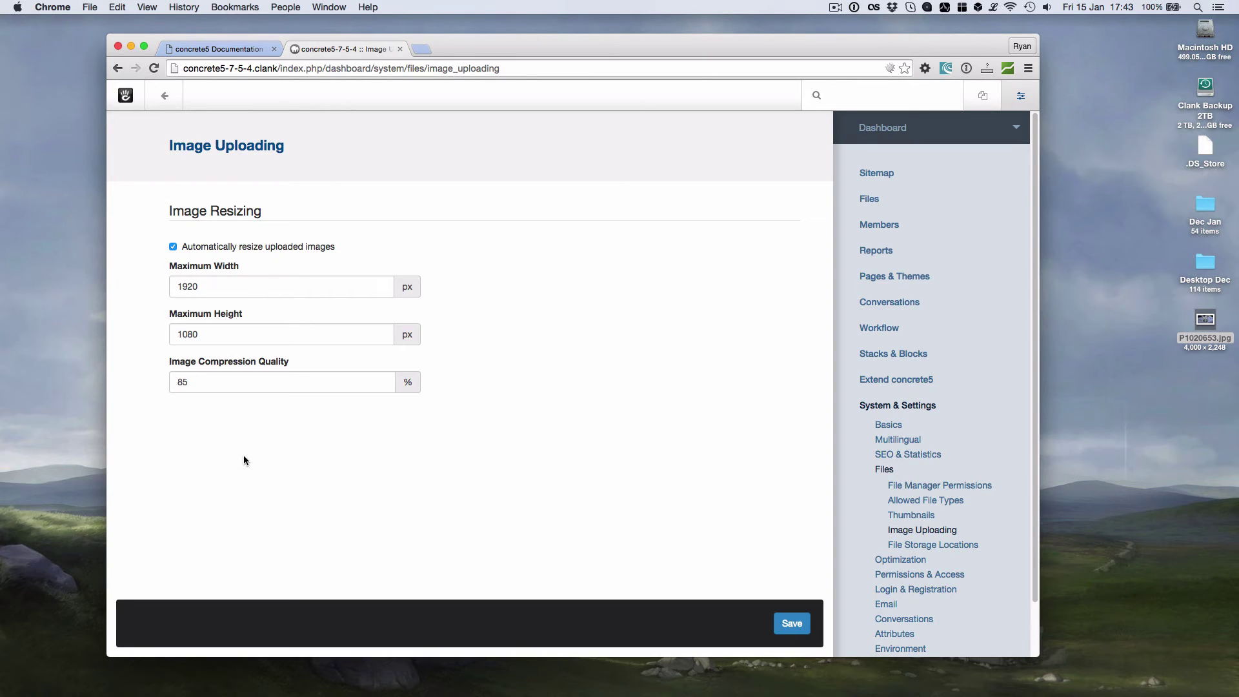
{"action": "left_click", "coordinate": [791, 623]}
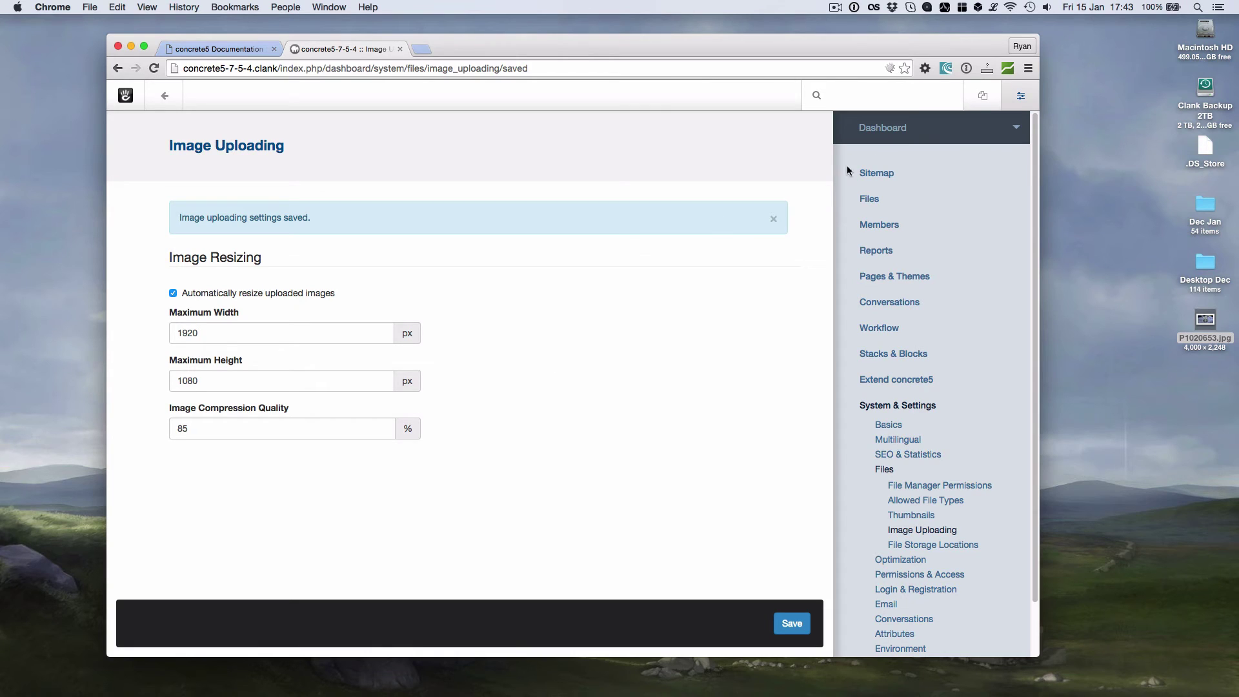
{"action": "left_click", "coordinate": [870, 199]}
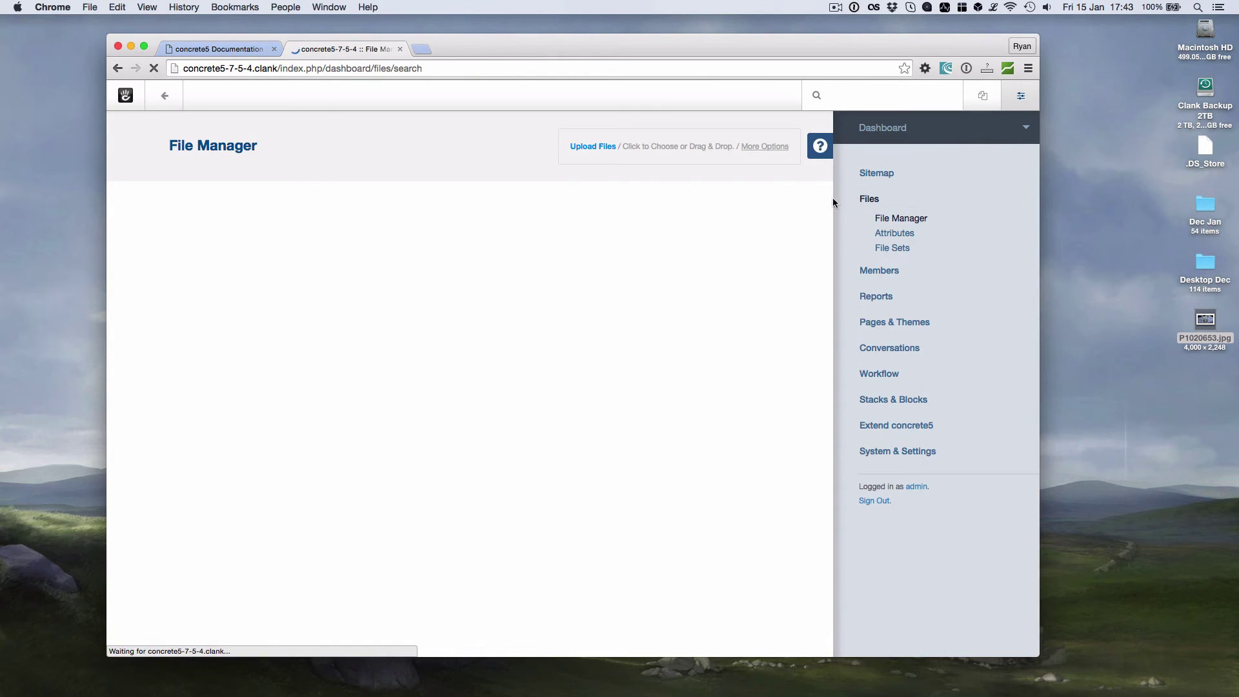
Step: Upload P1020653.jpg from the desktop and confirm it was resized to 1920 × 1079
{"action": "left_click_drag", "start_coordinate": [1205, 319], "coordinate": [495, 346]}
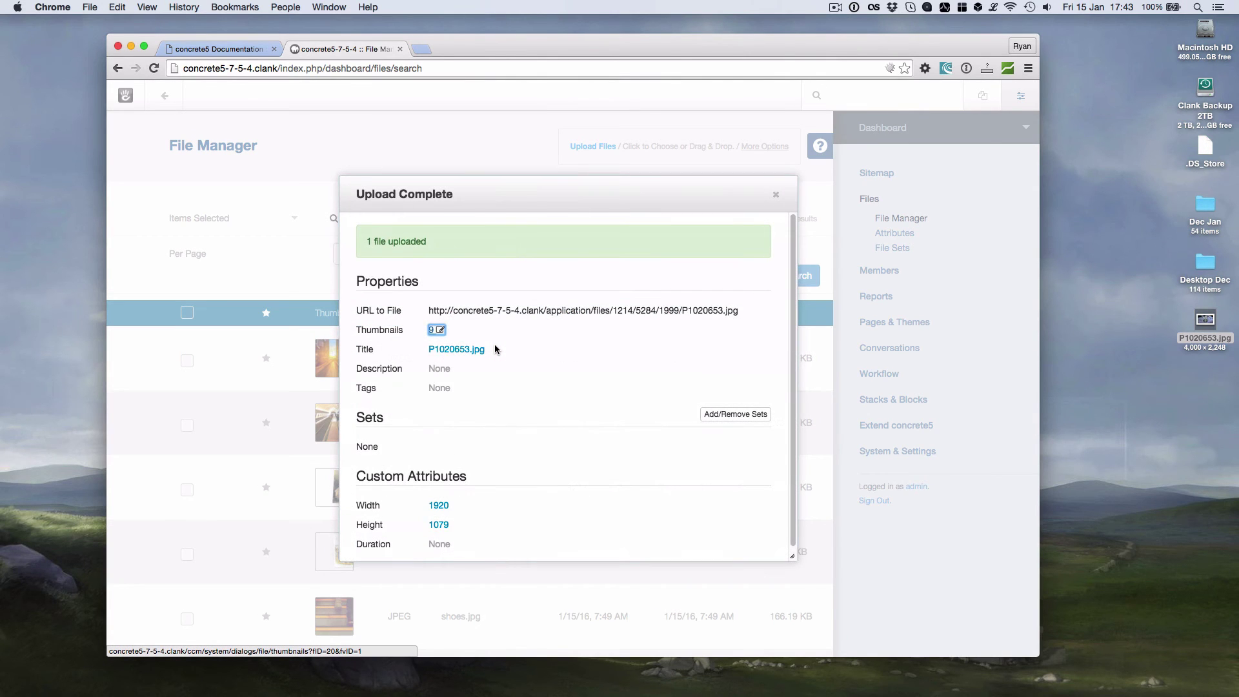
{"action": "scroll", "coordinate": [494, 343], "scroll_direction": "down", "scroll_amount": 1}
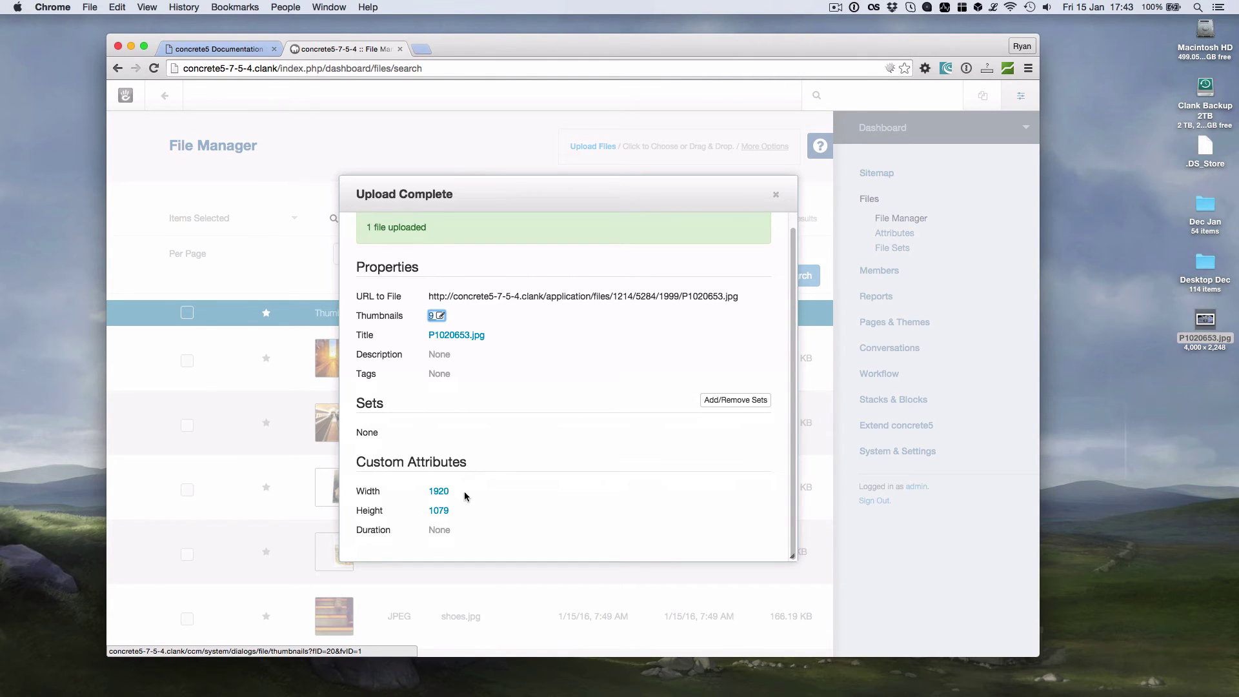
Step: Close the upload summary and preview the uploaded P1020653.jpg image
{"action": "left_click", "coordinate": [776, 194]}
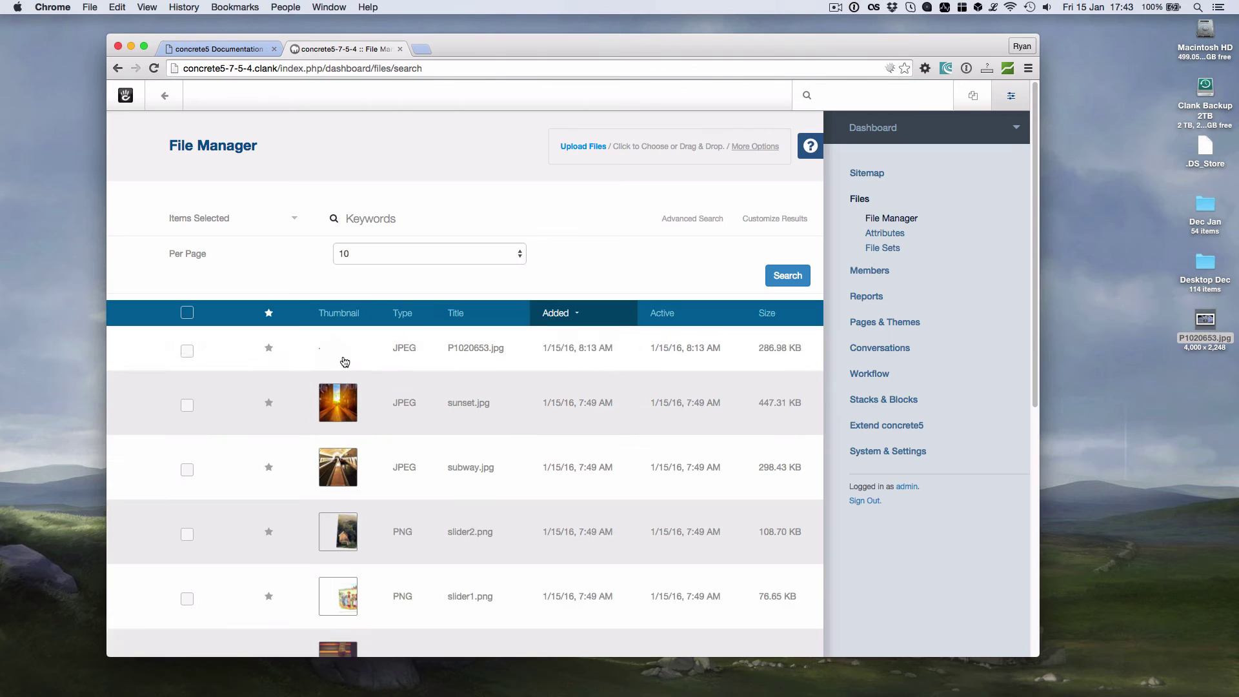
{"action": "left_click", "coordinate": [339, 363]}
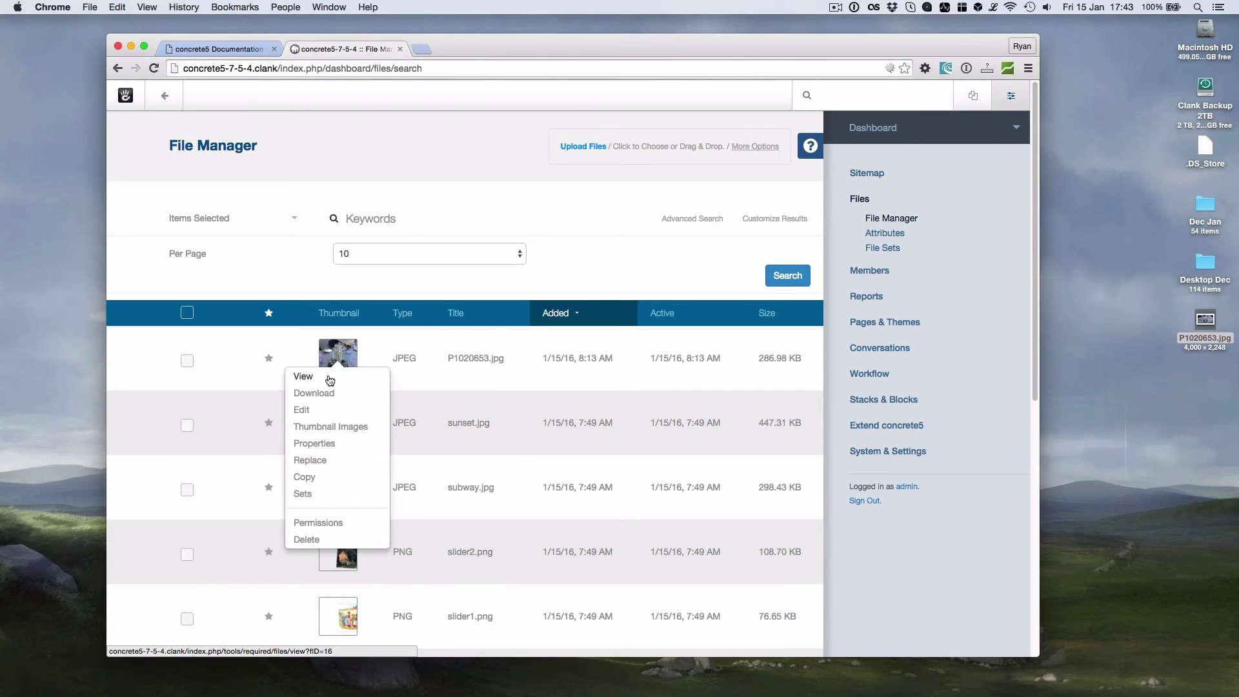
{"action": "left_click", "coordinate": [326, 377]}
{"action": "left_click", "coordinate": [983, 139]}
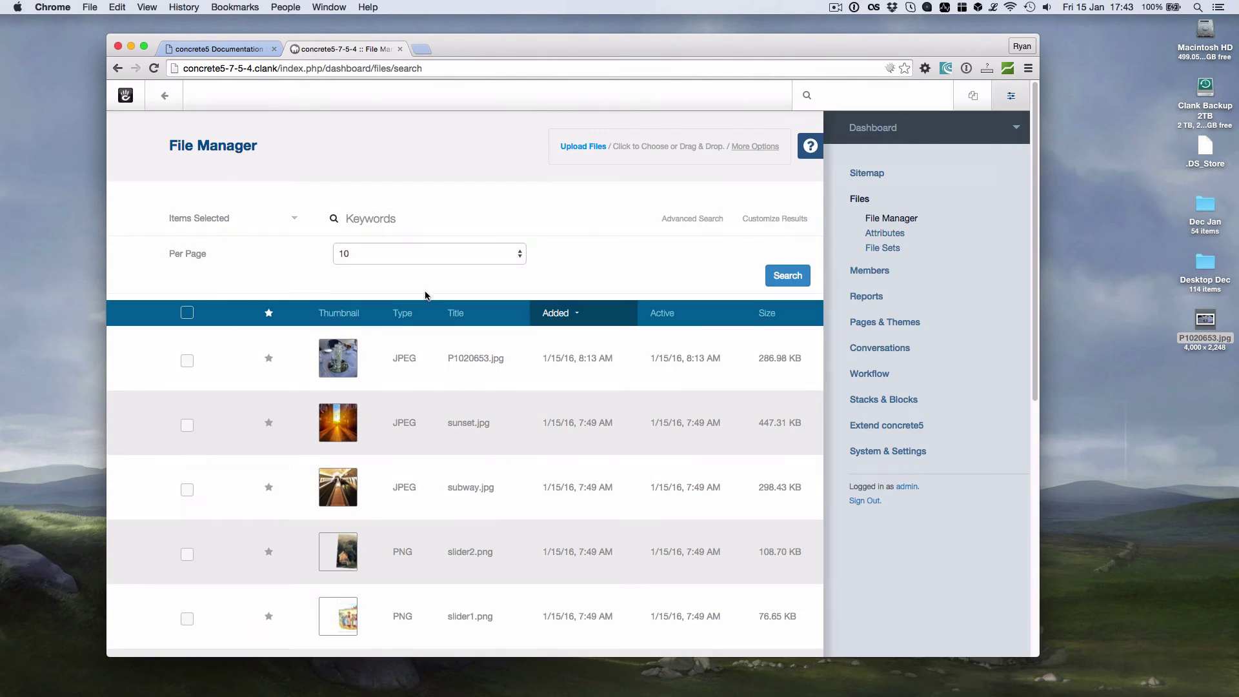
{"action": "double_click", "coordinate": [354, 366]}
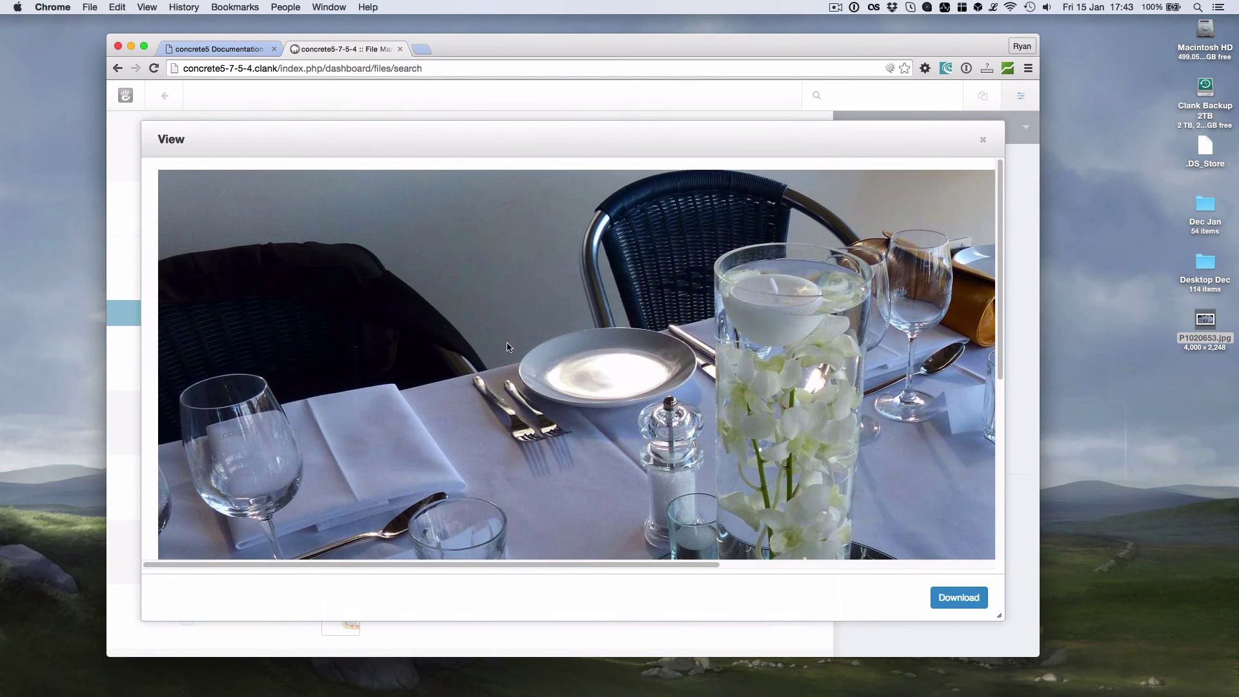
{"action": "scroll", "coordinate": [562, 497], "scroll_direction": "right", "scroll_amount": 5}
{"action": "scroll", "coordinate": [617, 474], "scroll_direction": "left", "scroll_amount": 5}
{"action": "scroll", "coordinate": [571, 467], "scroll_direction": "right", "scroll_amount": 3}
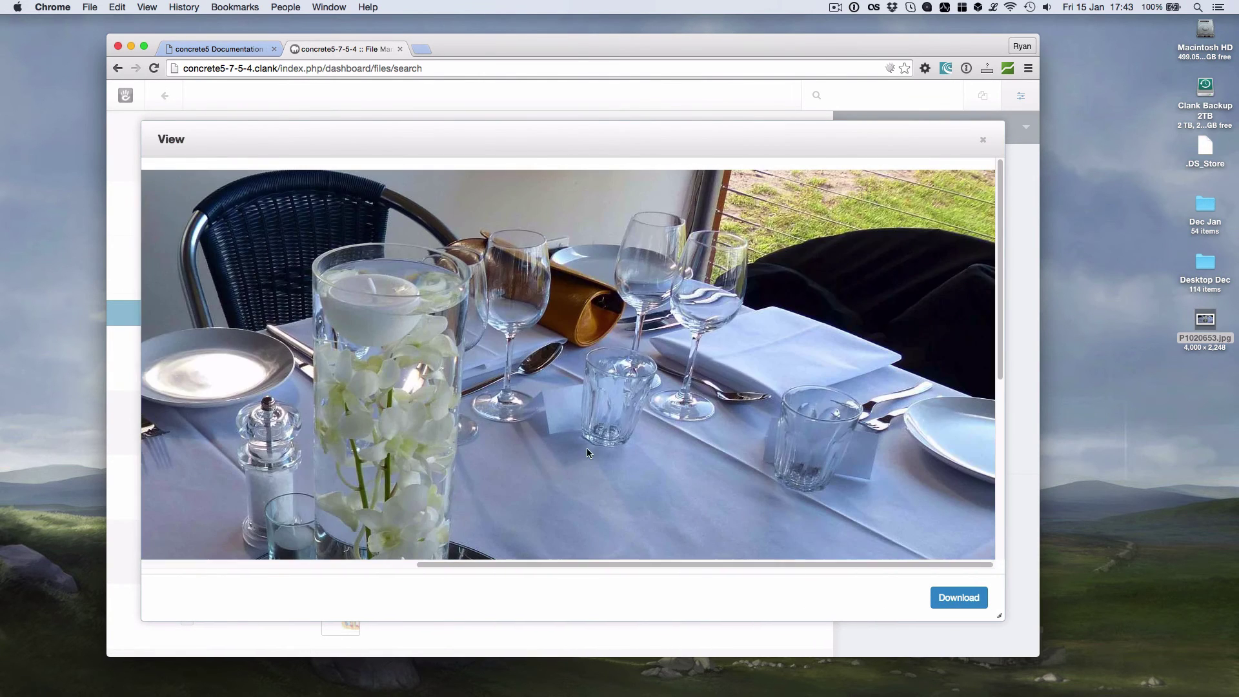
{"action": "left_click", "coordinate": [982, 139]}
Step: Show P1020653.jpg's properties, confirming 286.98 KB with Width 1920 and Height 1079
{"action": "left_click", "coordinate": [339, 359]}
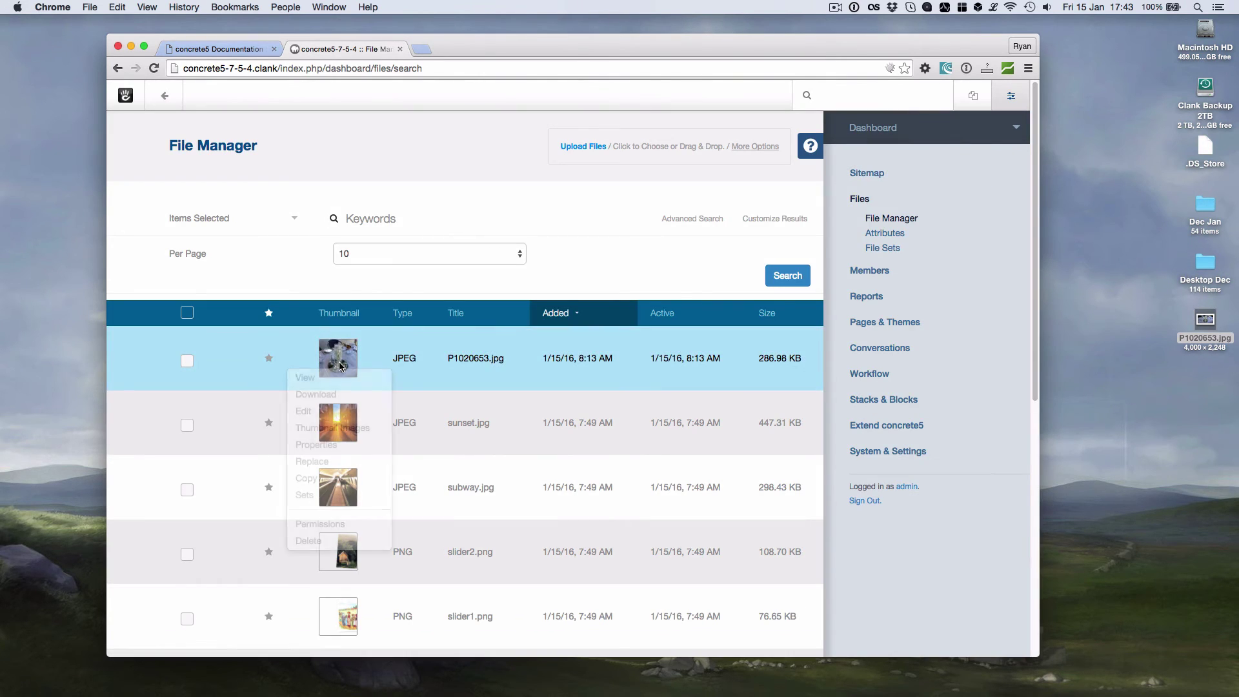
{"action": "left_click", "coordinate": [334, 447]}
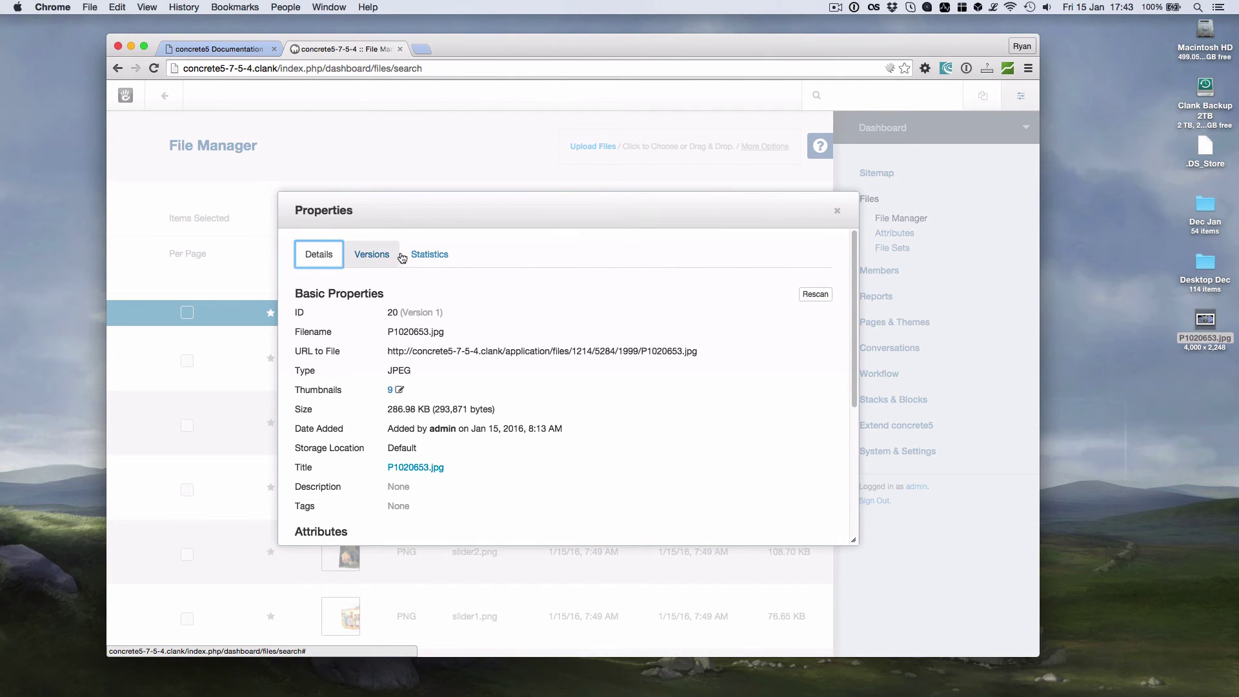
{"action": "scroll", "coordinate": [374, 423], "scroll_direction": "down", "scroll_amount": 3}
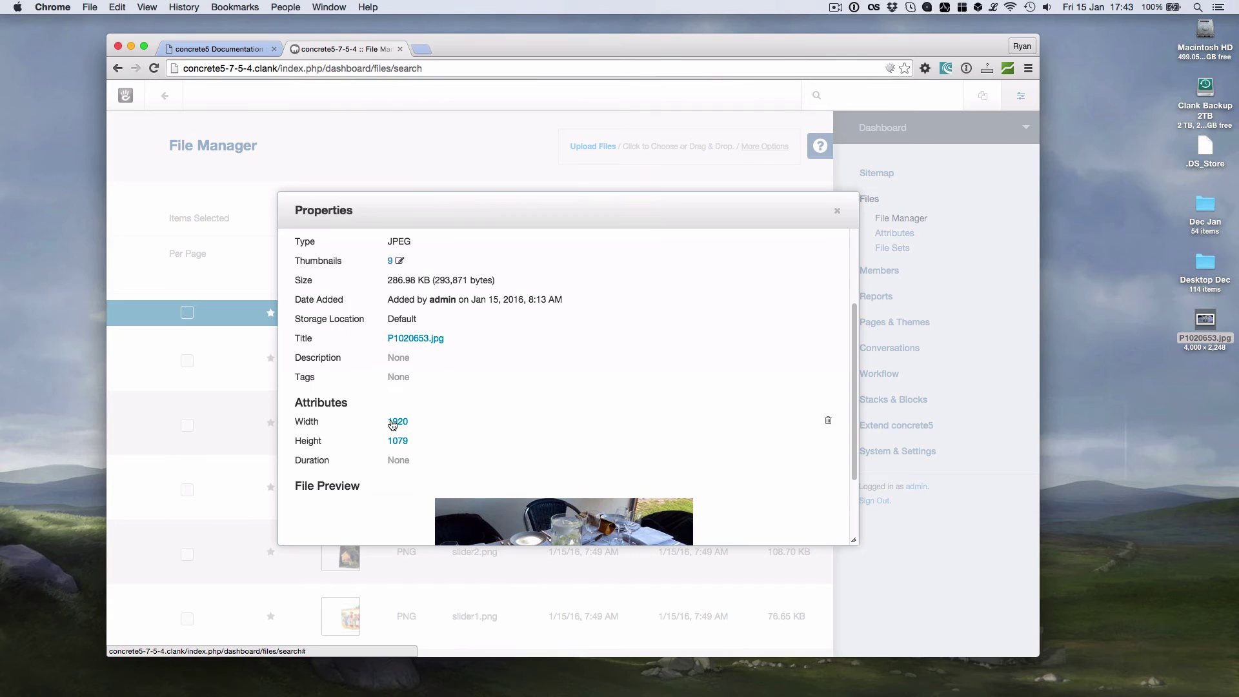
{"action": "left_click", "coordinate": [1193, 346]}
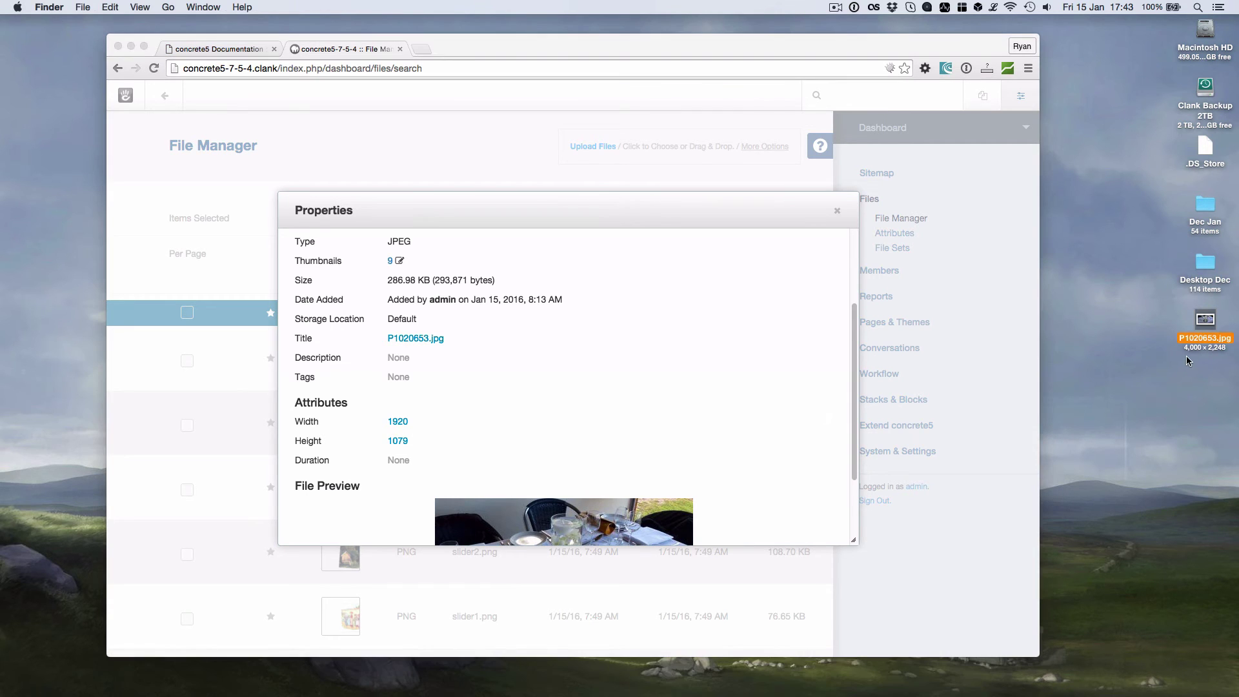
Step: Close the P1020653.jpg properties dialog, leaving the File Manager list showing
{"action": "left_click", "coordinate": [837, 212]}
{"action": "left_click", "coordinate": [837, 212]}
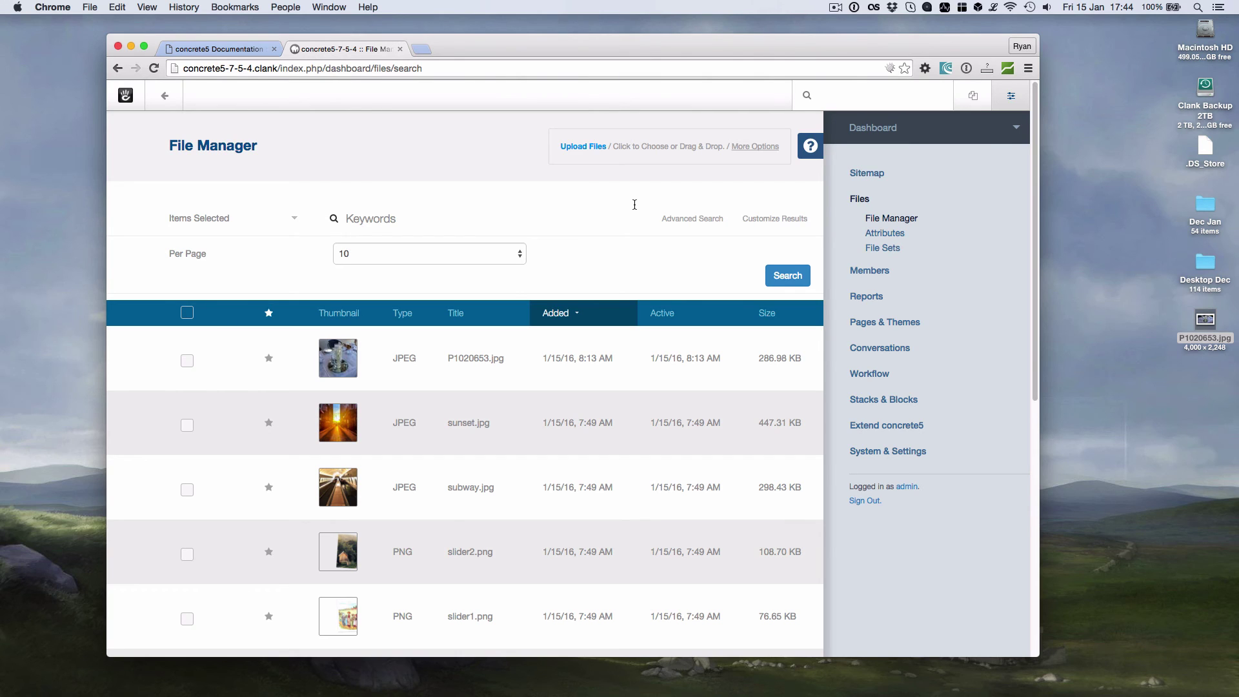
Step: Hide the dashboard panel and go back to the Elemental home page with its image slider
{"action": "left_click", "coordinate": [1011, 96]}
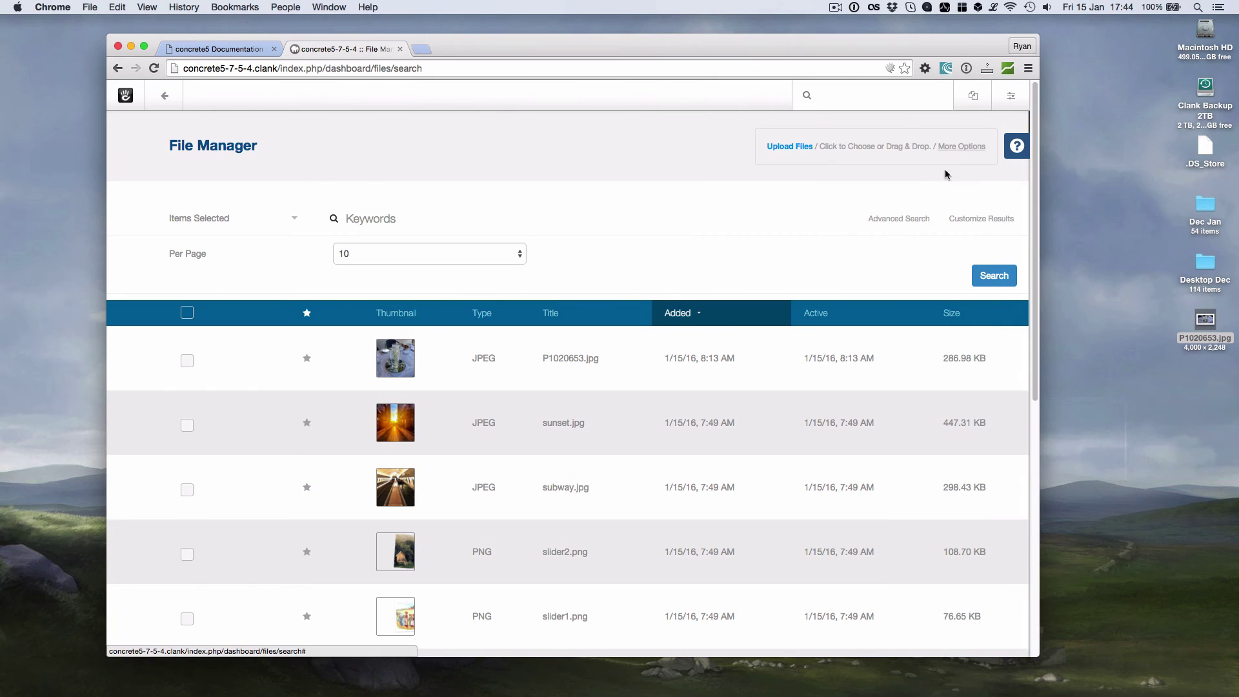
{"action": "left_click", "coordinate": [165, 95]}
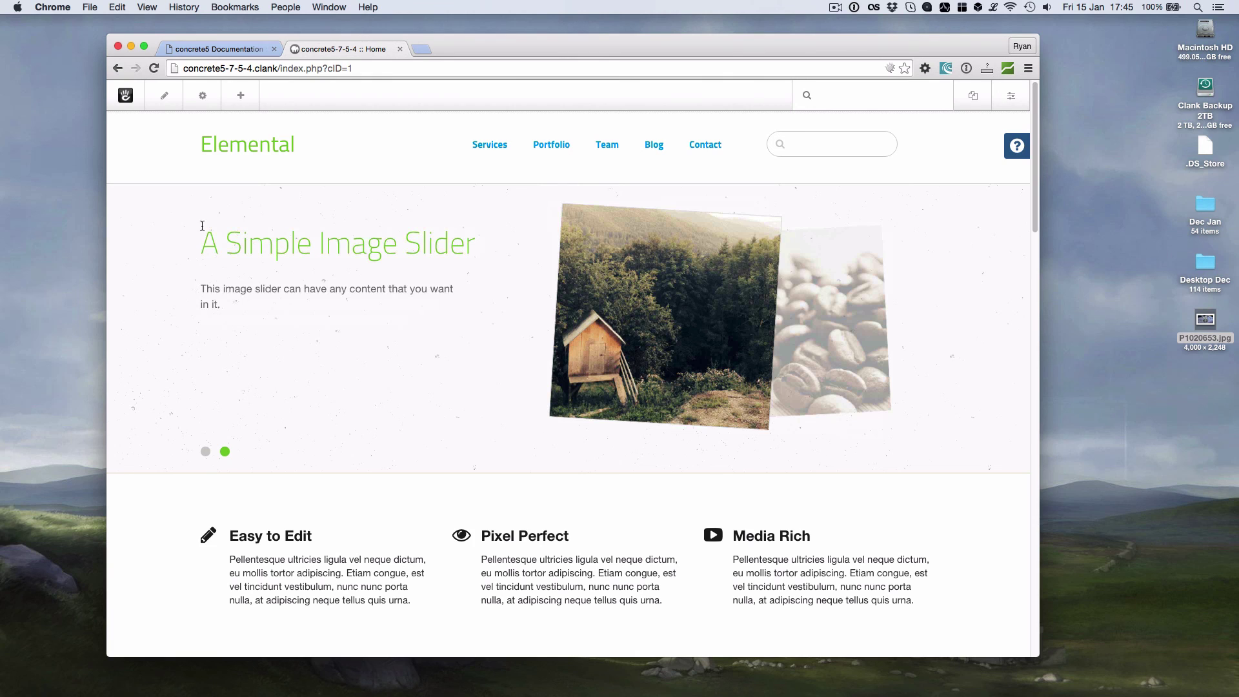
Step: Put the home page in edit mode and browse the block library's Basic, Navigation and Forms blocks
{"action": "left_click", "coordinate": [241, 98]}
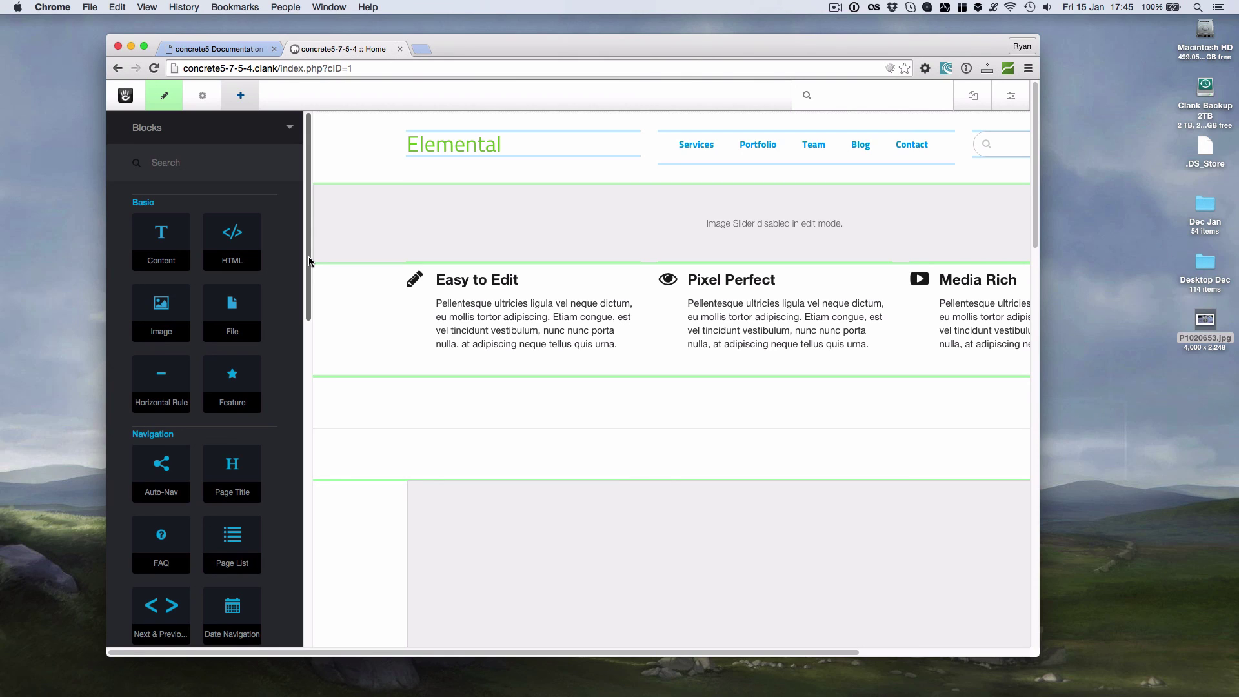
{"action": "left_click_drag", "start_coordinate": [309, 261], "coordinate": [308, 366]}
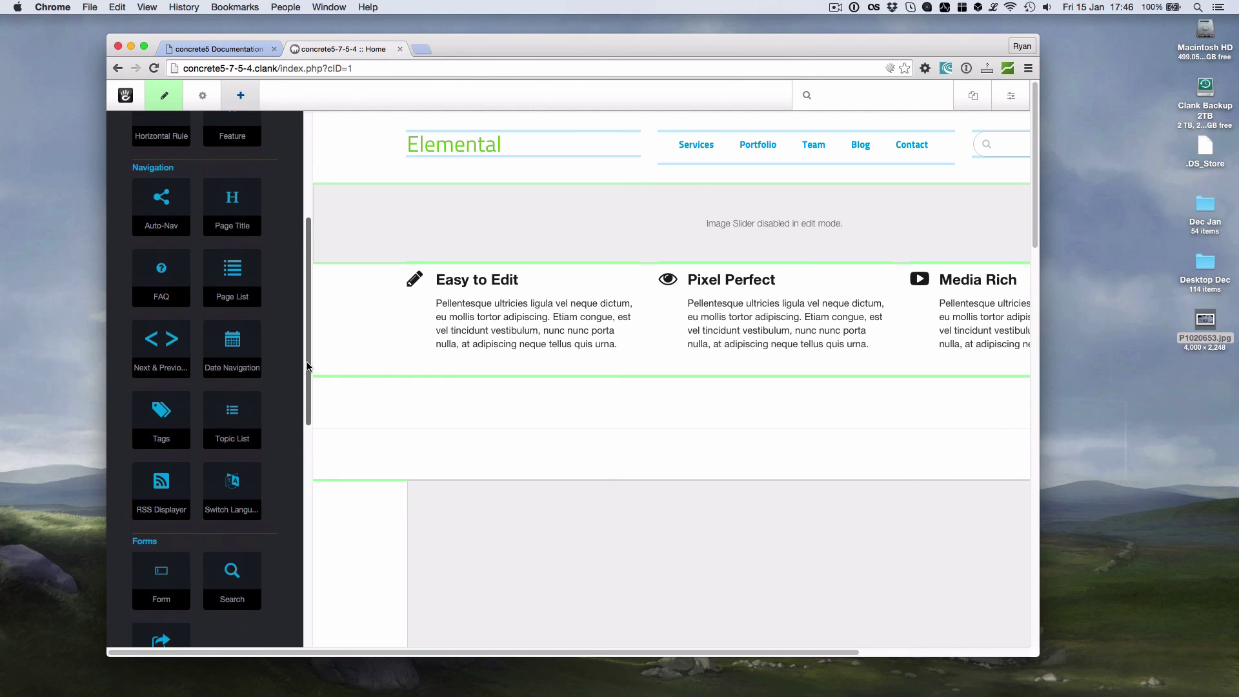